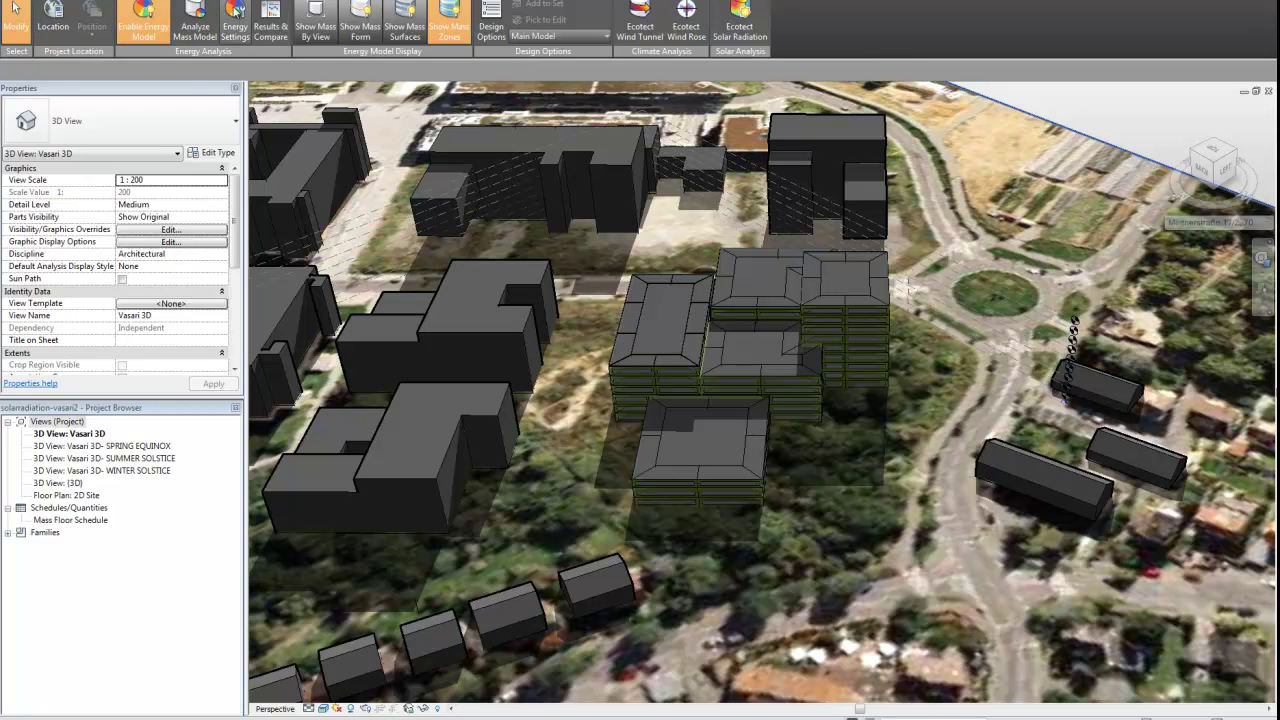
# - Export the building mass model as the gbXML file solarradiation-vasari2.xml to the Desktop
pyautogui.click(270, 20)
pyautogui.moveTo(895, 100); pyautogui.dragTo(868, 85)
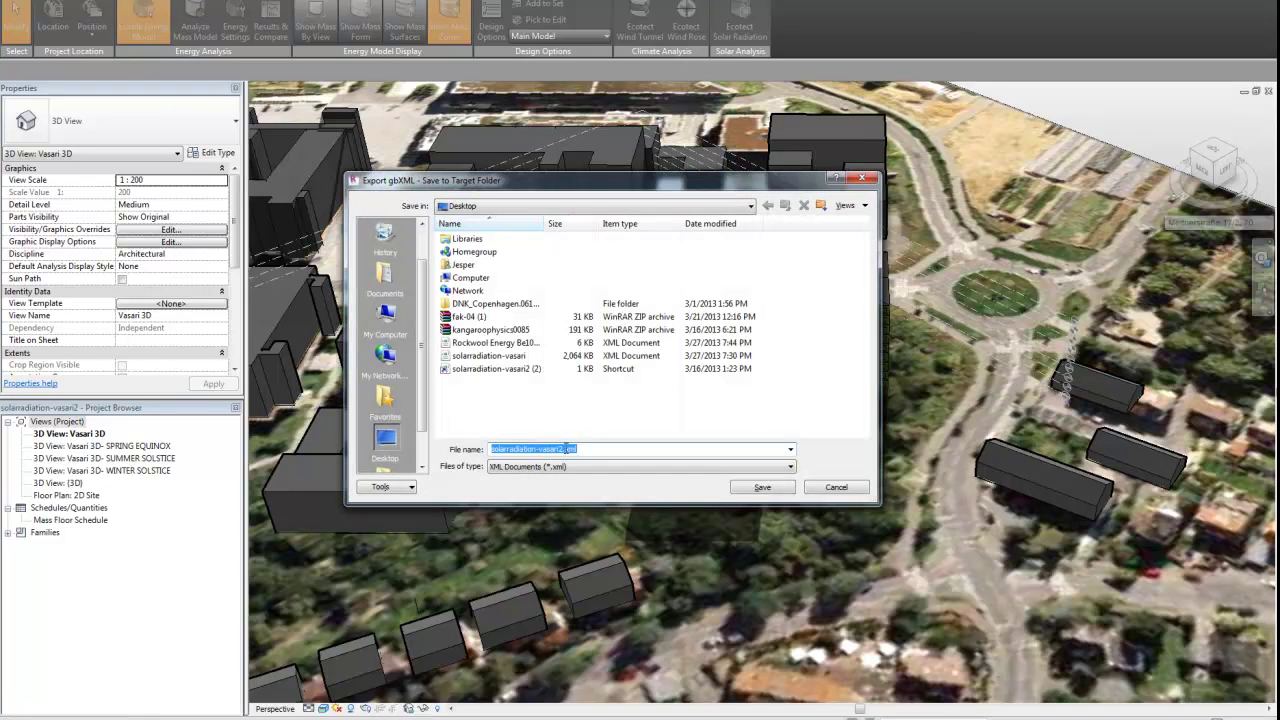
pyautogui.click(764, 488)
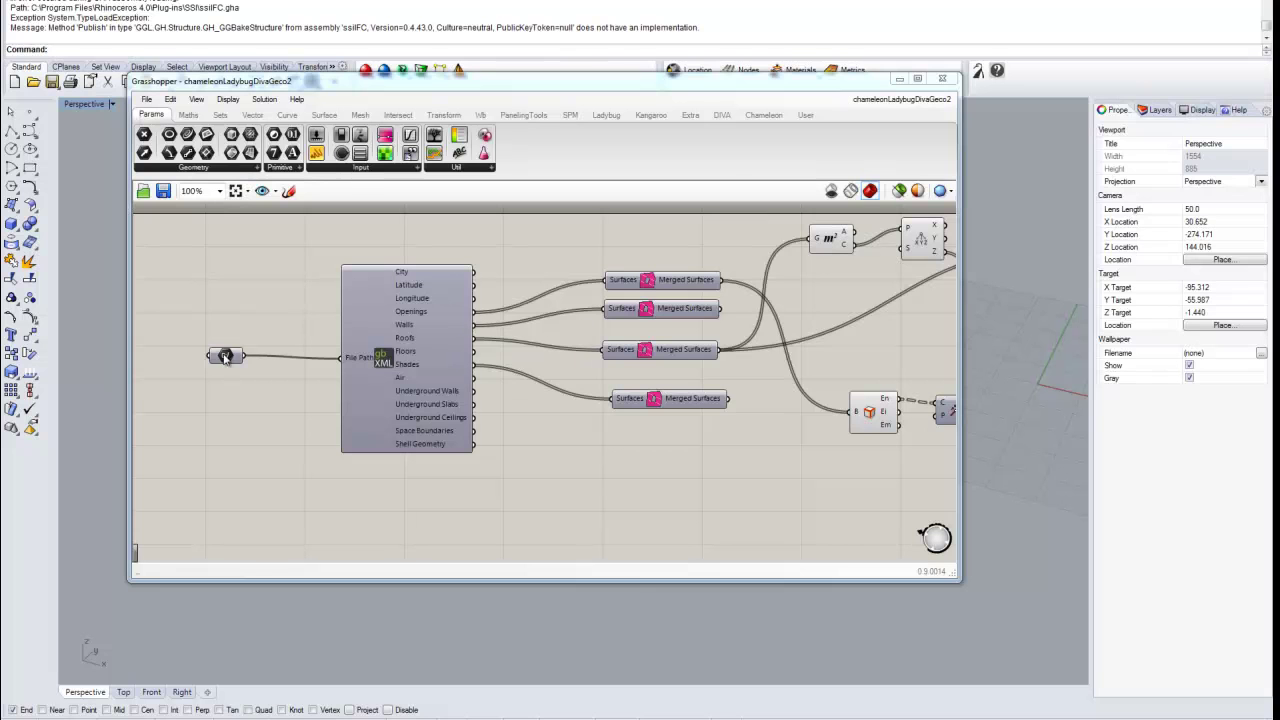
# - In Grasshopper, point the gbXML file path parameter to solarradiation-vasari4 in the Google Drive folder Grasshopper gode filer
pyautogui.rightClick(224, 355)
pyautogui.click(310, 516)
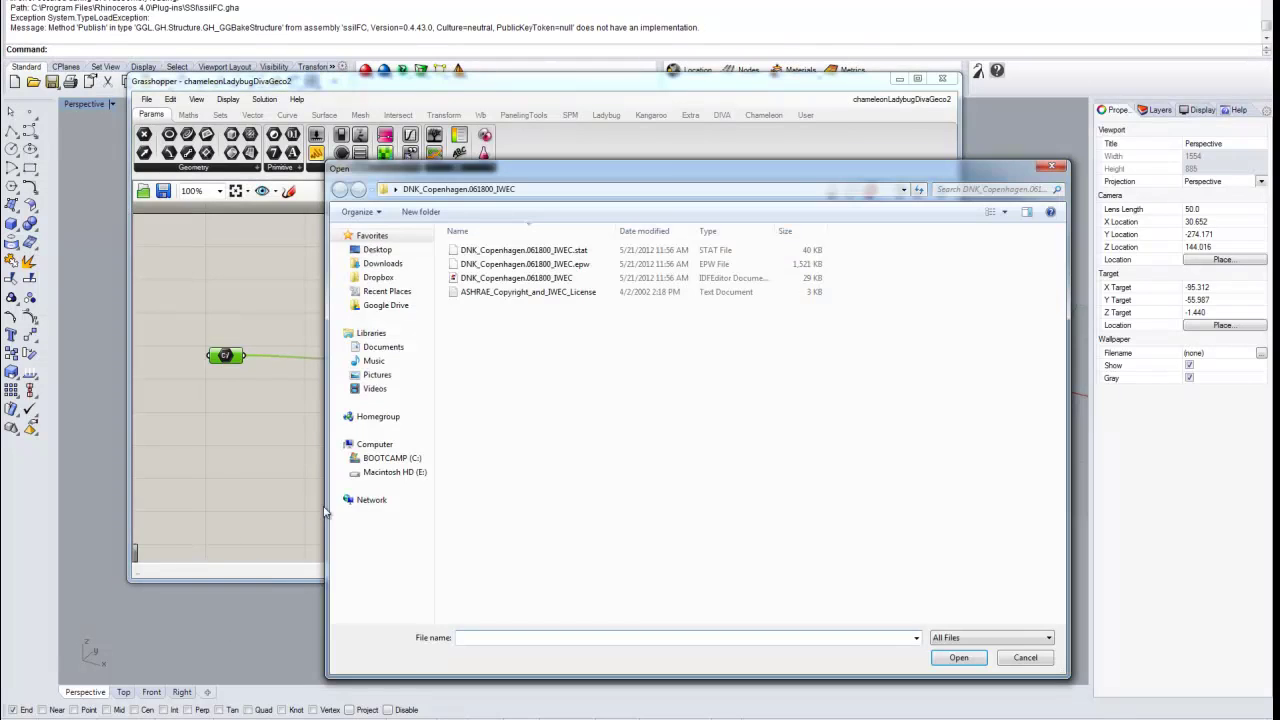
pyautogui.click(385, 305)
pyautogui.doubleClick(531, 318)
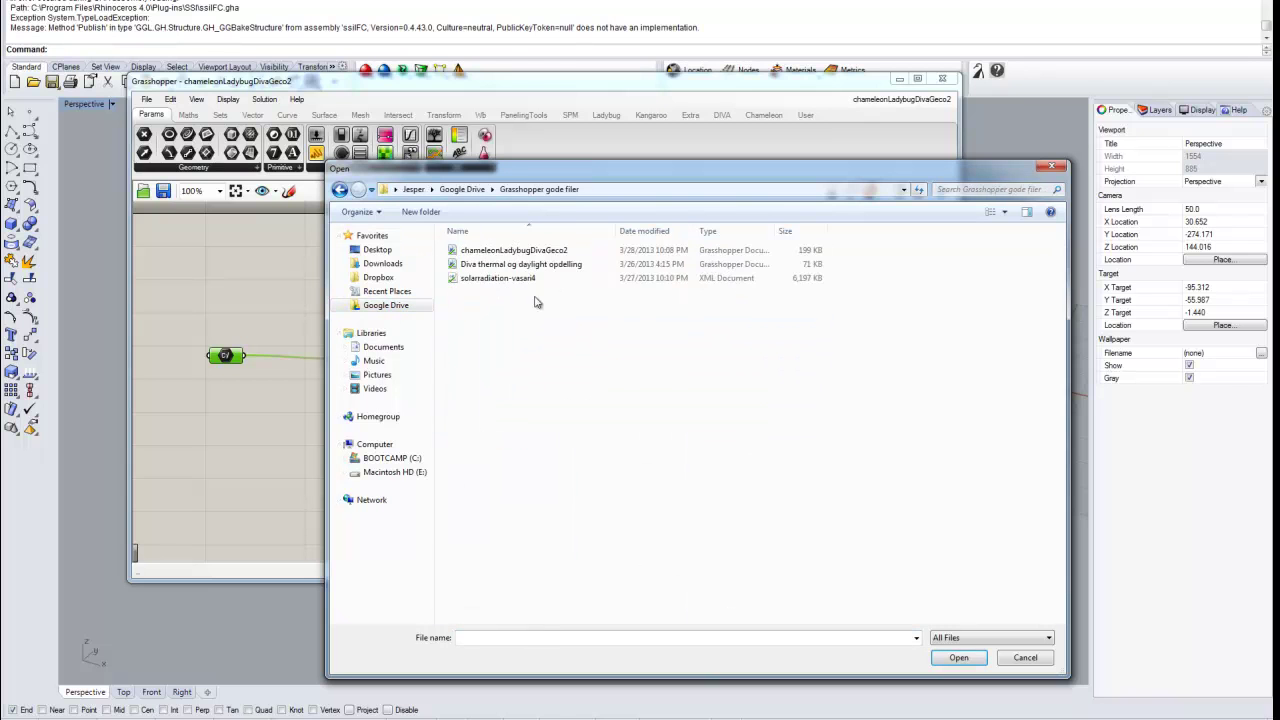
pyautogui.click(745, 279)
pyautogui.click(958, 658)
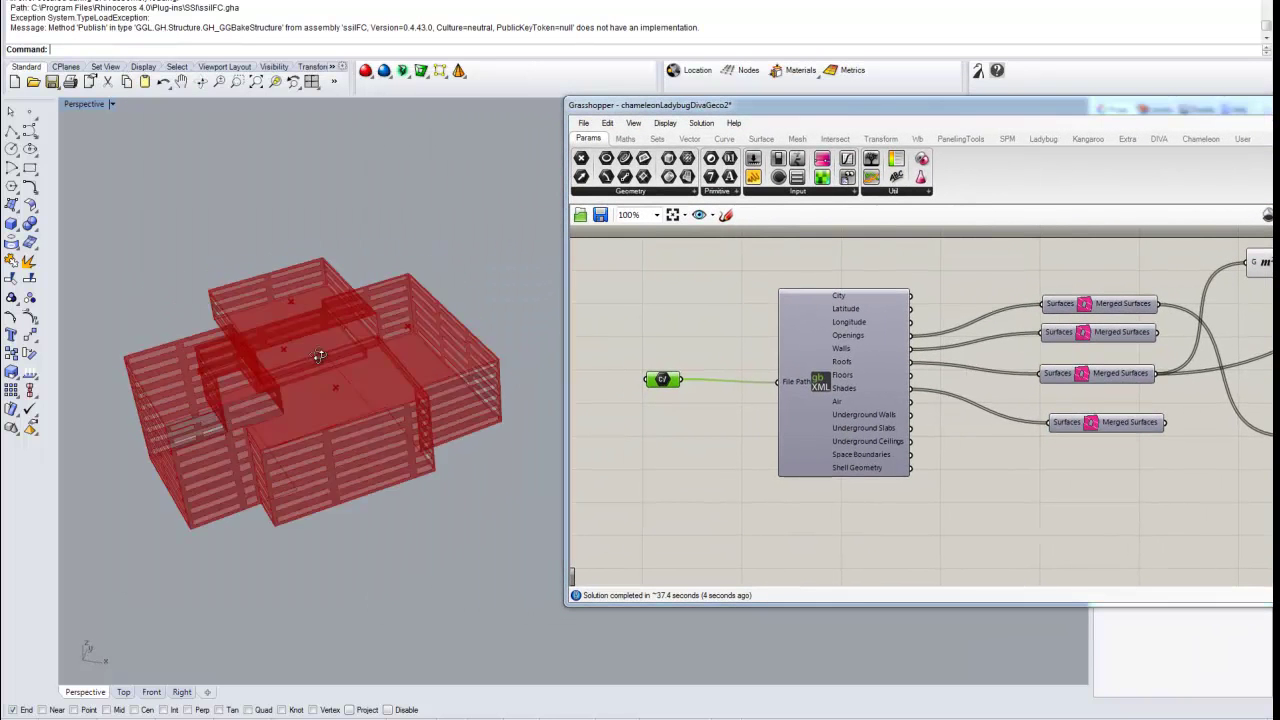
# - Switch on the Ecotect connection toggle in the Grasshopper definition to link it with Ecotect Analysis
pyautogui.moveTo(319, 356); pyautogui.dragTo(350, 322, button='right')
pyautogui.moveTo(992, 111); pyautogui.dragTo(690, 77)
pyautogui.moveTo(872, 323); pyautogui.dragTo(740, 316, button='right')
pyautogui.scroll(-2, 950, 322)
pyautogui.moveTo(950, 322); pyautogui.dragTo(430, 320, button='right')
pyautogui.moveTo(1000, 330); pyautogui.dragTo(651, 314, button='right')
pyautogui.moveTo(565, 217); pyautogui.dragTo(577, 288, button='right')
pyautogui.scroll(2, 577, 288)
pyautogui.doubleClick(566, 277)
pyautogui.click(776, 362)
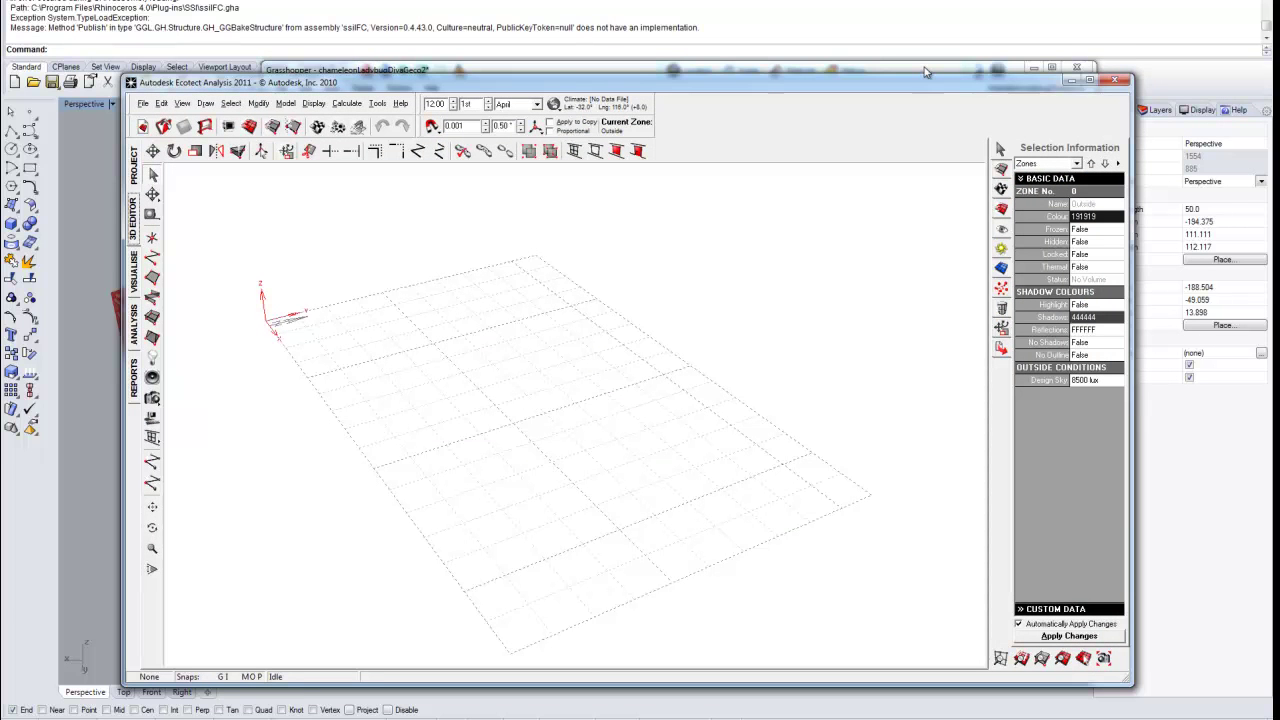
pyautogui.click(926, 72)
# - Set the radiation mesh export toggle to True to send the mesh, and bring Ecotect forward
pyautogui.moveTo(1025, 422); pyautogui.dragTo(488, 419, button='right')
pyautogui.click(633, 333)
pyautogui.moveTo(430, 718)
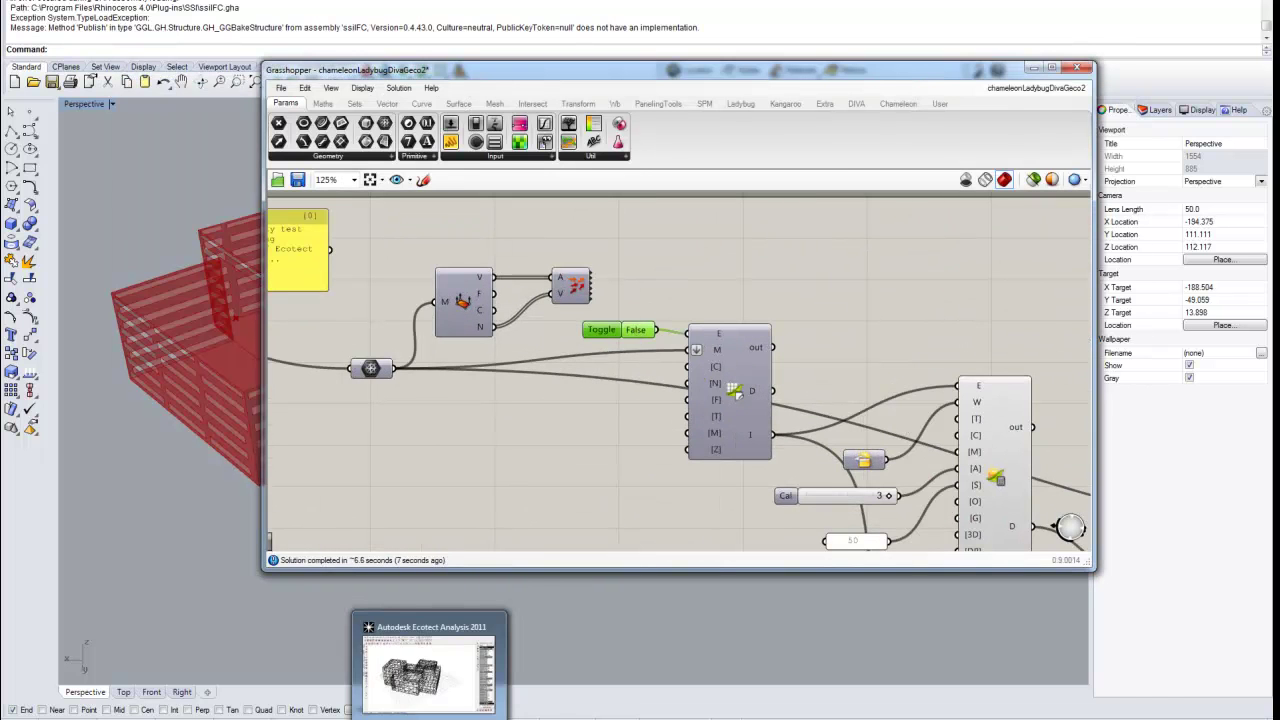
pyautogui.click(427, 706)
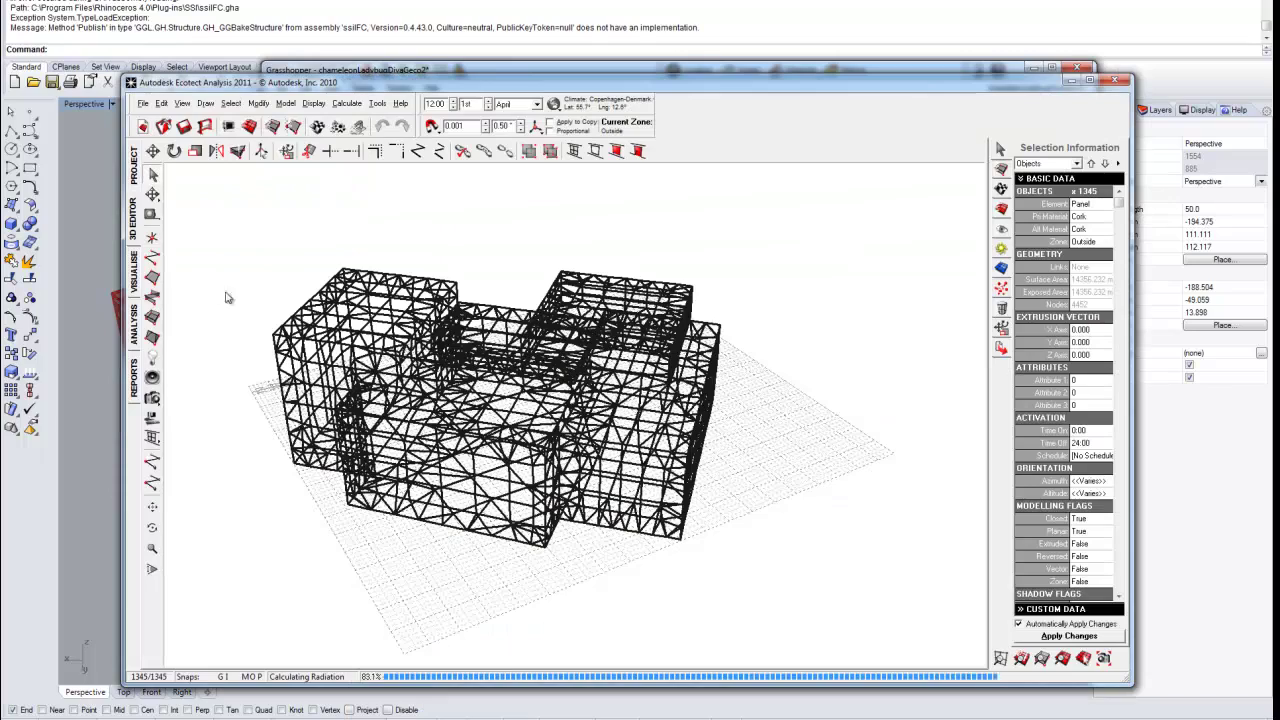
# - Examine the Peak Radiation colouring of the building in Ecotect's visualisation view and return to Grasshopper
pyautogui.click(134, 273)
pyautogui.moveTo(440, 380)
pyautogui.mouseDown(button='right')
pyautogui.moveTo(523, 394)
pyautogui.moveTo(1206, 354)
pyautogui.moveTo(1164, 346)
pyautogui.moveTo(686, 394)
pyautogui.moveTo(471, 391)
pyautogui.moveTo(236, 296)
pyautogui.mouseUp(button='right')
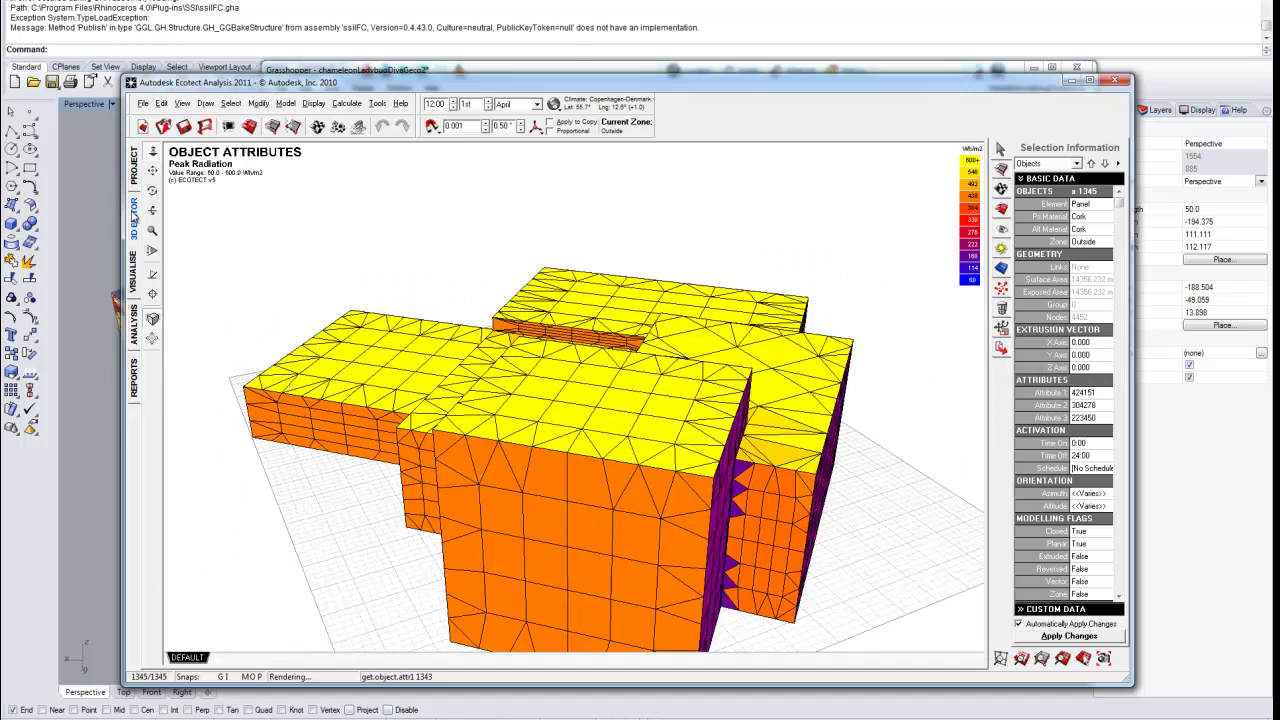
pyautogui.click(132, 212)
pyautogui.click(702, 579)
pyautogui.click(1071, 84)
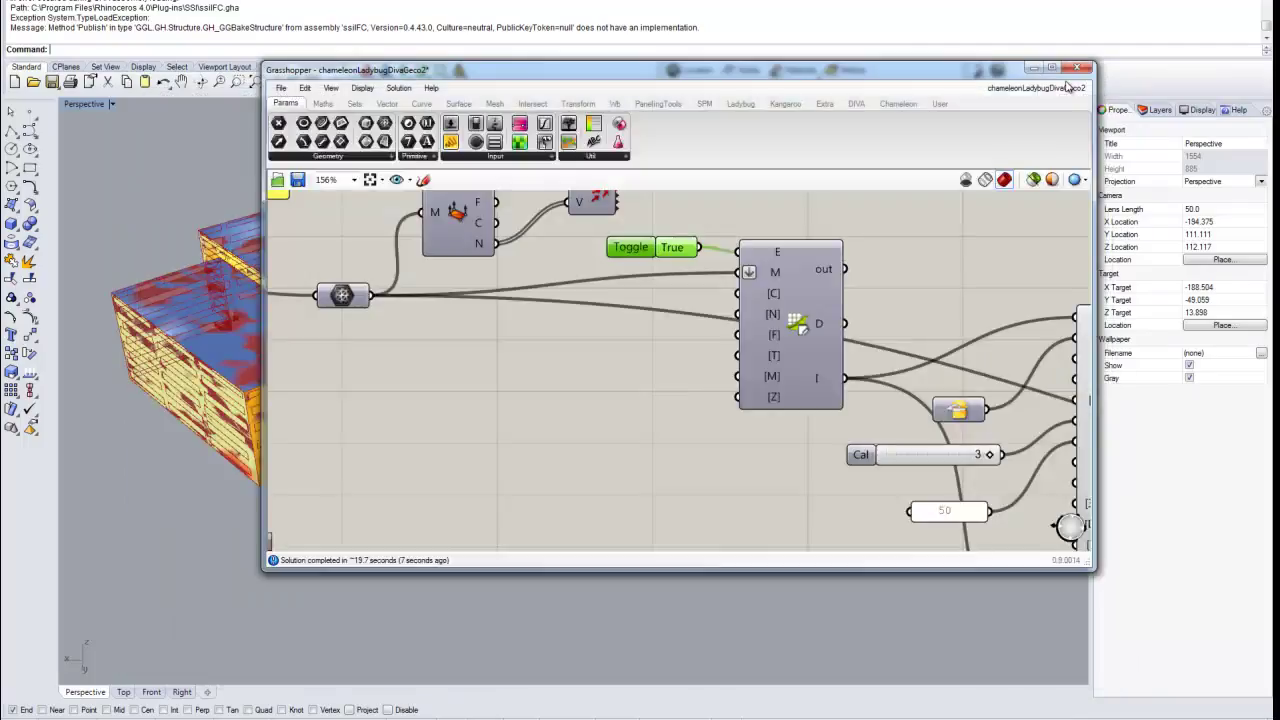
# - Turn off the overlapping mesh preview in Grasshopper and inspect the coloured radiation result around the building in Rhino
pyautogui.moveTo(718, 387); pyautogui.dragTo(928, 347, button='right')
pyautogui.scroll(-3, 720, 386)
pyautogui.middleClick(443, 357)
pyautogui.click(457, 371)
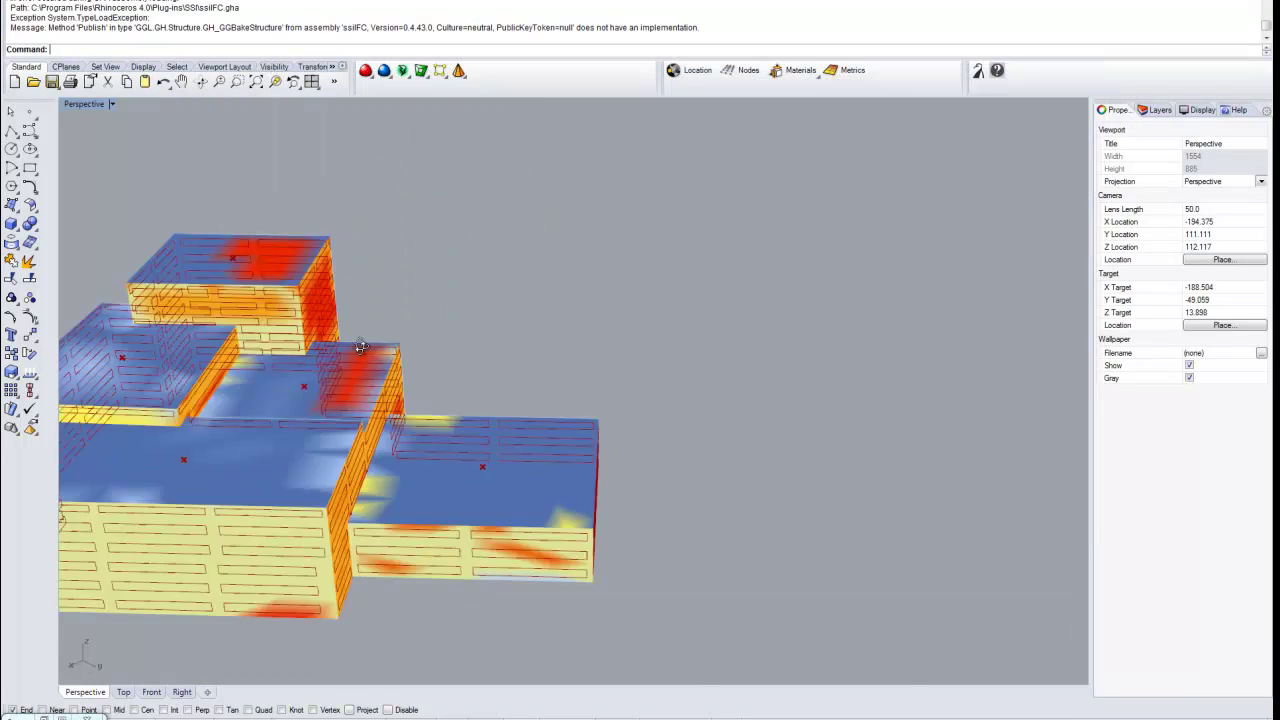
pyautogui.moveTo(700, 340); pyautogui.dragTo(551, 336, button='right')
pyautogui.scroll(-4, 552, 335)
pyautogui.moveTo(541, 409); pyautogui.dragTo(760, 371, button='right')
pyautogui.keyDown('shift'); pyautogui.moveTo(702, 279); pyautogui.dragTo(582, 326, button='right'); pyautogui.keyUp('shift')
pyautogui.scroll(4, 538, 315)
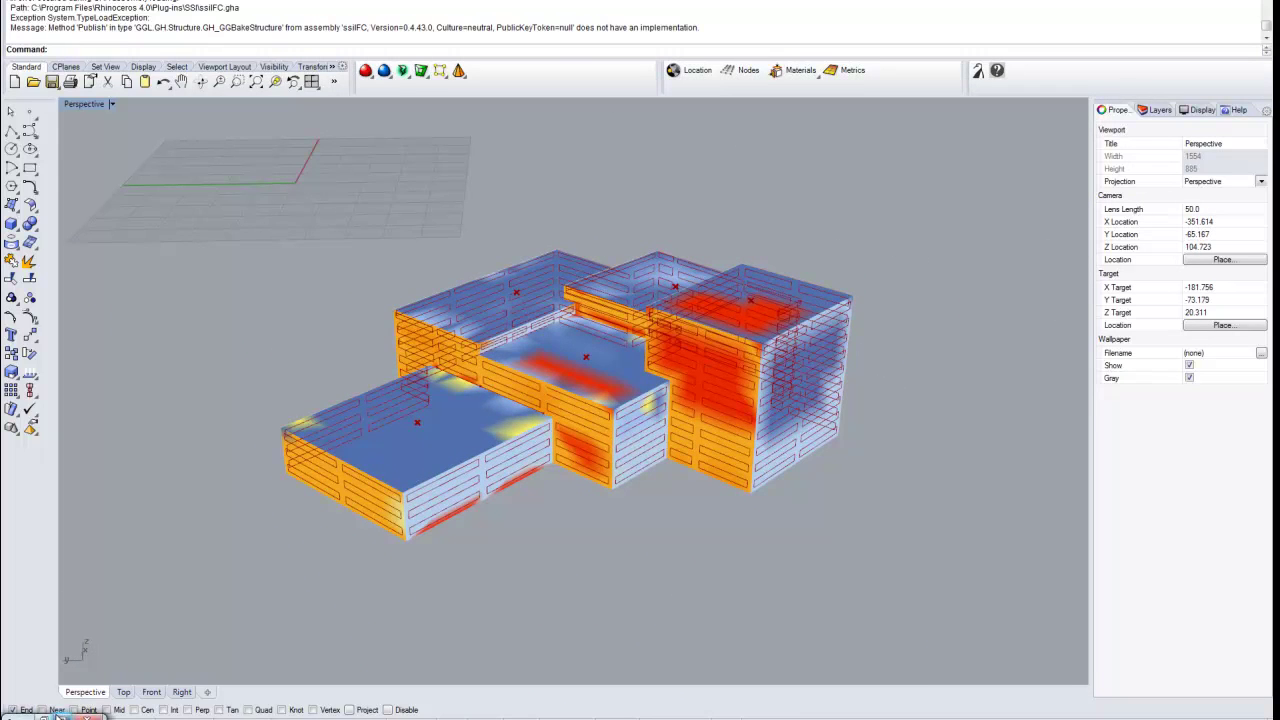
# - Start the daylight analysis chain in Grasshopper with its mesh export toggle, and switch to Ecotect
pyautogui.click(63, 717)
pyautogui.scroll(3, 645, 385)
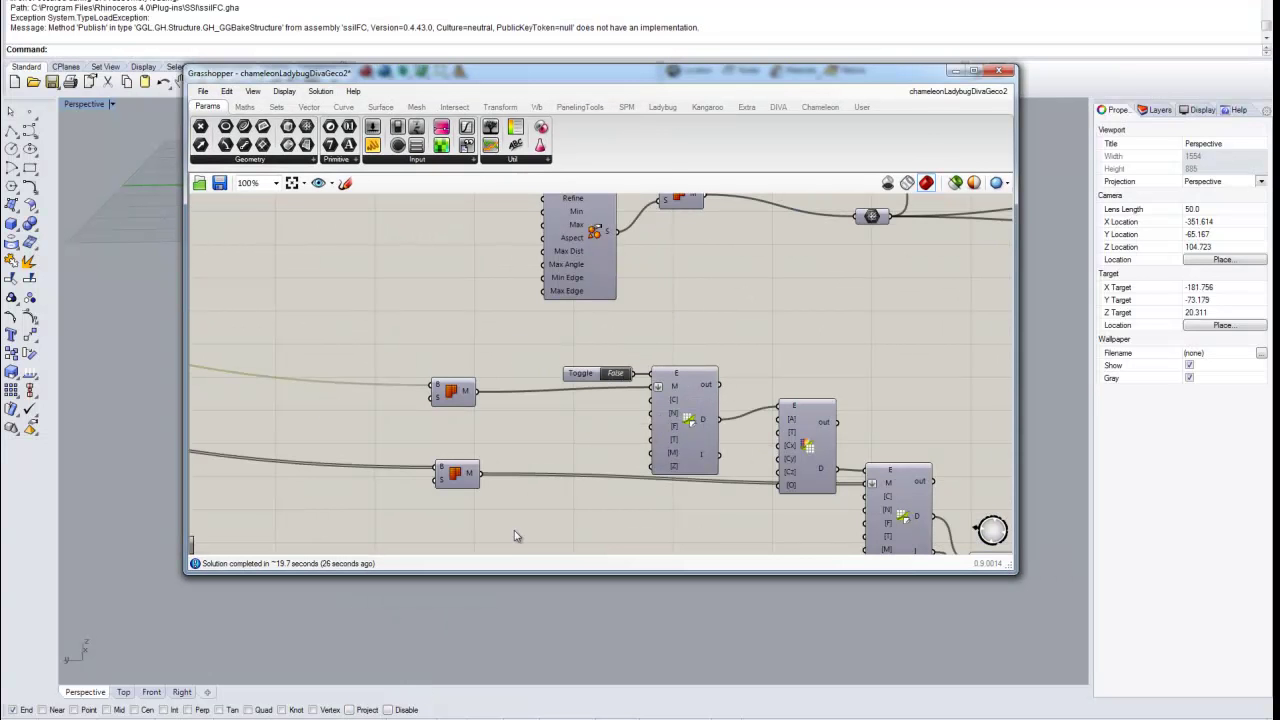
pyautogui.moveTo(430, 718)
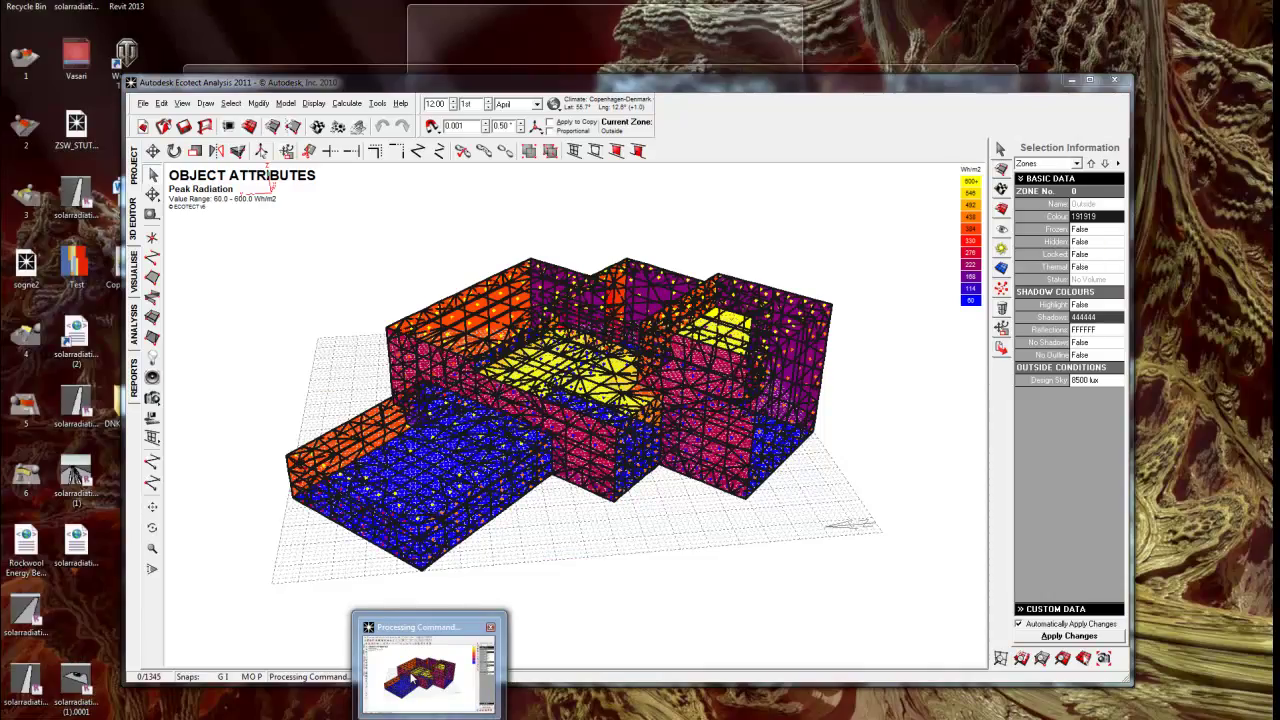
pyautogui.click(412, 678)
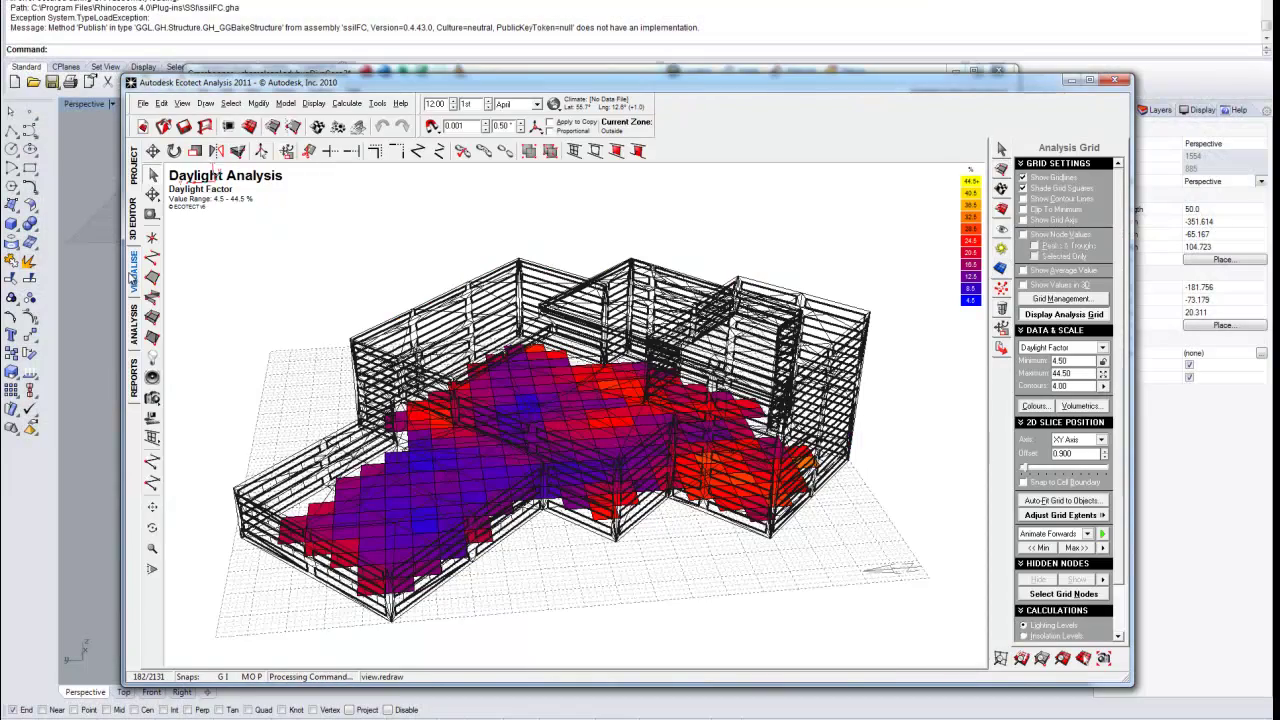
# - Examine the Daylight Factor grid inside the building in Ecotect's visualisation view, and minimise Ecotect
pyautogui.click(134, 280)
pyautogui.moveTo(393, 379)
pyautogui.mouseDown(button='right')
pyautogui.moveTo(691, 377)
pyautogui.moveTo(597, 354)
pyautogui.moveTo(412, 385)
pyautogui.mouseUp(button='right')
pyautogui.moveTo(872, 412); pyautogui.dragTo(786, 433, button='right')
pyautogui.moveTo(785, 432); pyautogui.dragTo(845, 432)
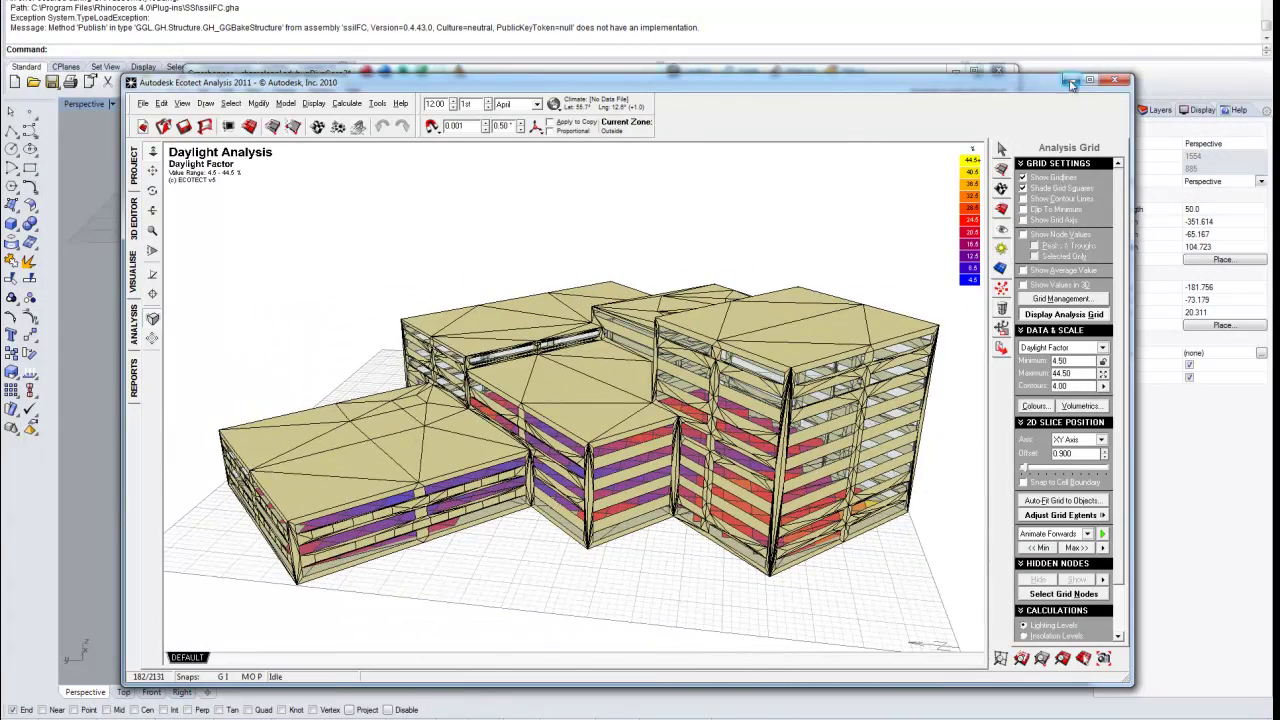
pyautogui.click(1070, 84)
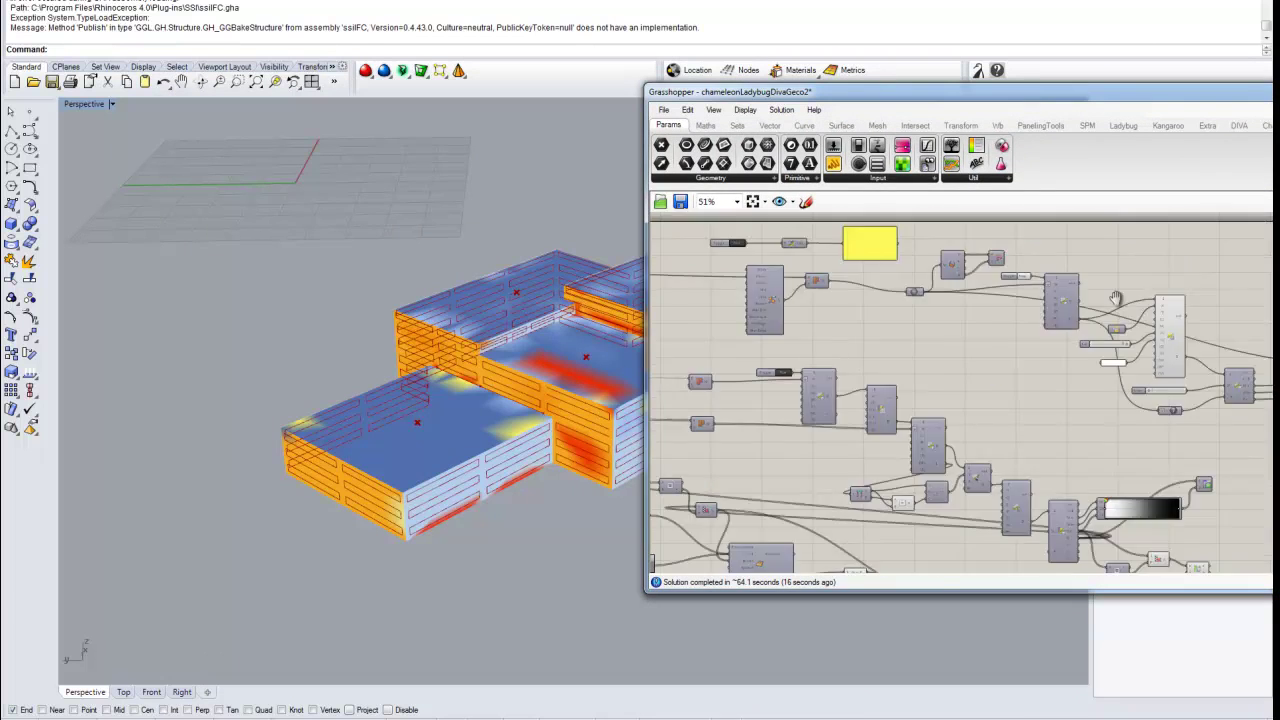
# - Turn off the preview of the coloured radiation mesh in the Grasshopper definition
pyautogui.moveTo(1142, 314); pyautogui.dragTo(783, 325, button='right')
pyautogui.click(1064, 388)
pyautogui.middleClick(1064, 387)
pyautogui.click(1107, 344)
# - Turn on the preview of the Ecotect daylight factor points and view them in the Rhino model
pyautogui.moveTo(784, 437); pyautogui.dragTo(876, 284, button='right')
pyautogui.scroll(5, 934, 394)
pyautogui.click(946, 291)
pyautogui.middleClick(946, 291)
pyautogui.click(969, 270)
pyautogui.moveTo(768, 407); pyautogui.dragTo(890, 405, button='right')
pyautogui.click(954, 411)
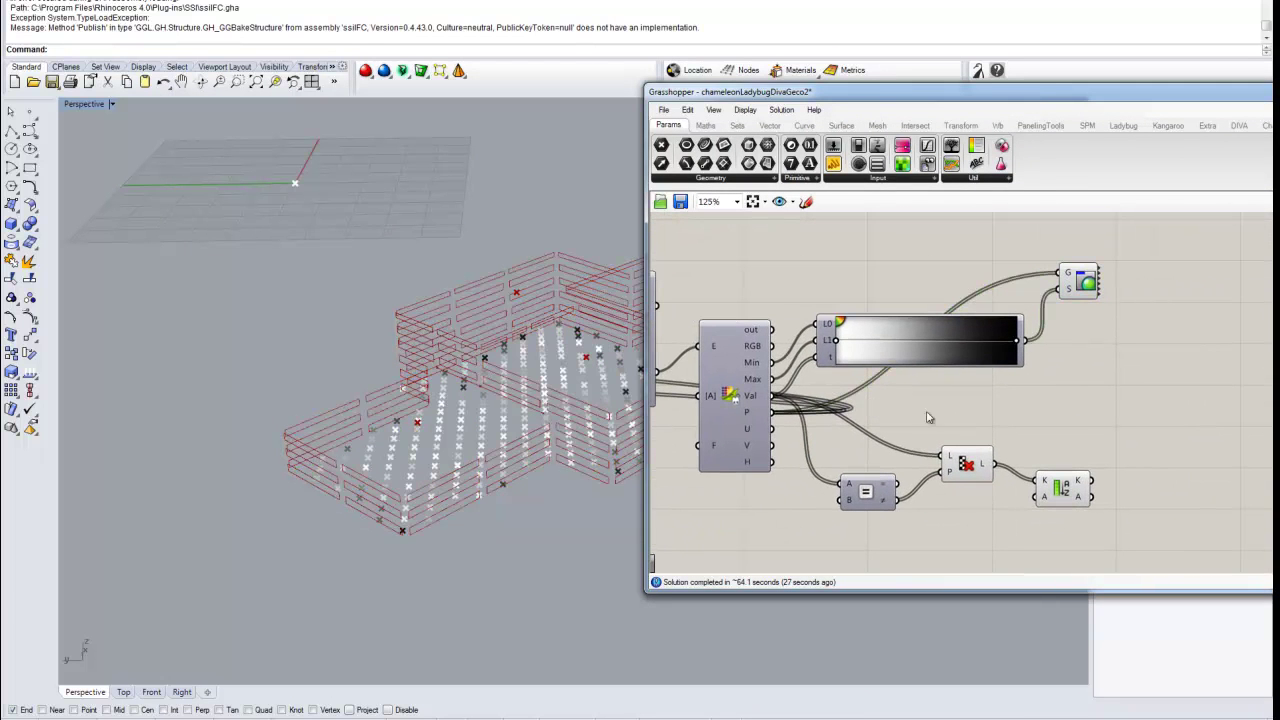
pyautogui.moveTo(418, 420); pyautogui.dragTo(300, 455, button='right')
# - Turn off the preview of the Ecotect daylight factor points
pyautogui.scroll(-5, 885, 392)
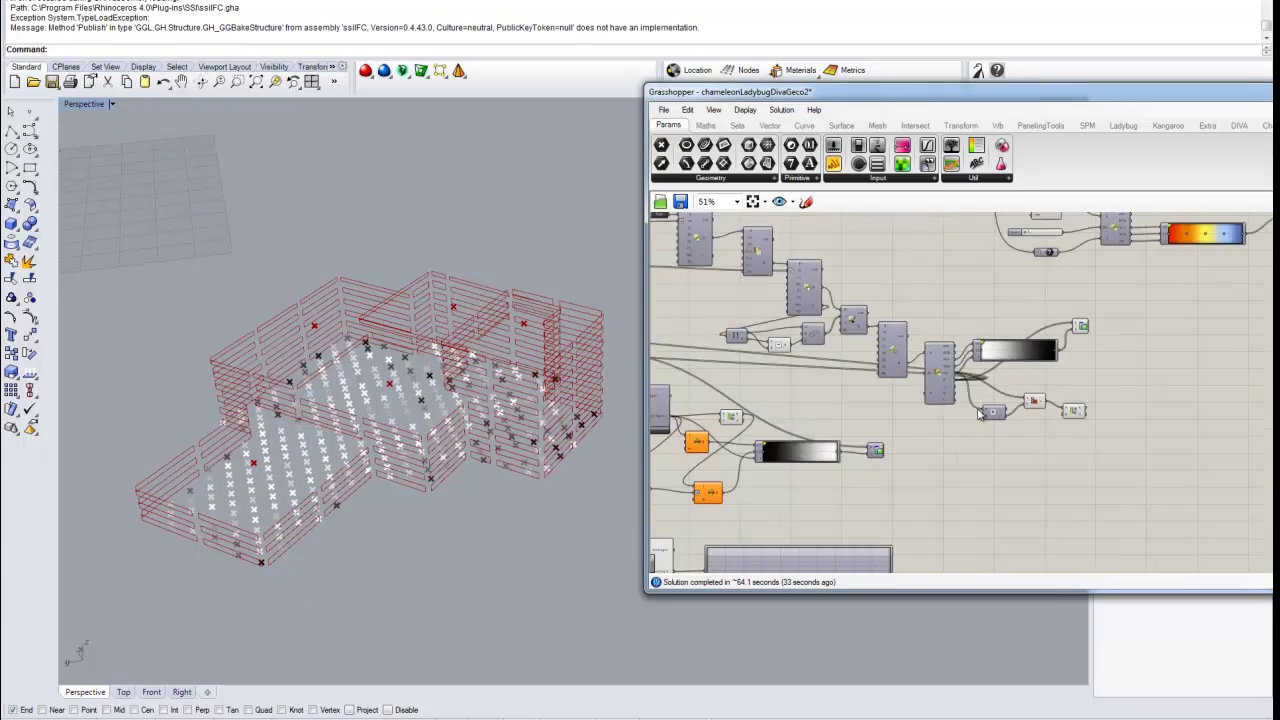
pyautogui.scroll(3, 1078, 330)
pyautogui.click(1073, 330)
pyautogui.middleClick(1071, 330)
pyautogui.click(1013, 340)
# - Review the DIVA daylight component's settings, accept weather location DNK_Copenhagen.061800_IWEC.epw, and set its run toggle to True
pyautogui.scroll(-3, 883, 394)
pyautogui.moveTo(672, 450); pyautogui.dragTo(1010, 396, button='right')
pyautogui.scroll(4, 919, 410)
pyautogui.click(921, 407)
pyautogui.click(961, 243)
pyautogui.click(915, 243)
pyautogui.click(1137, 270)
pyautogui.click(1138, 270)
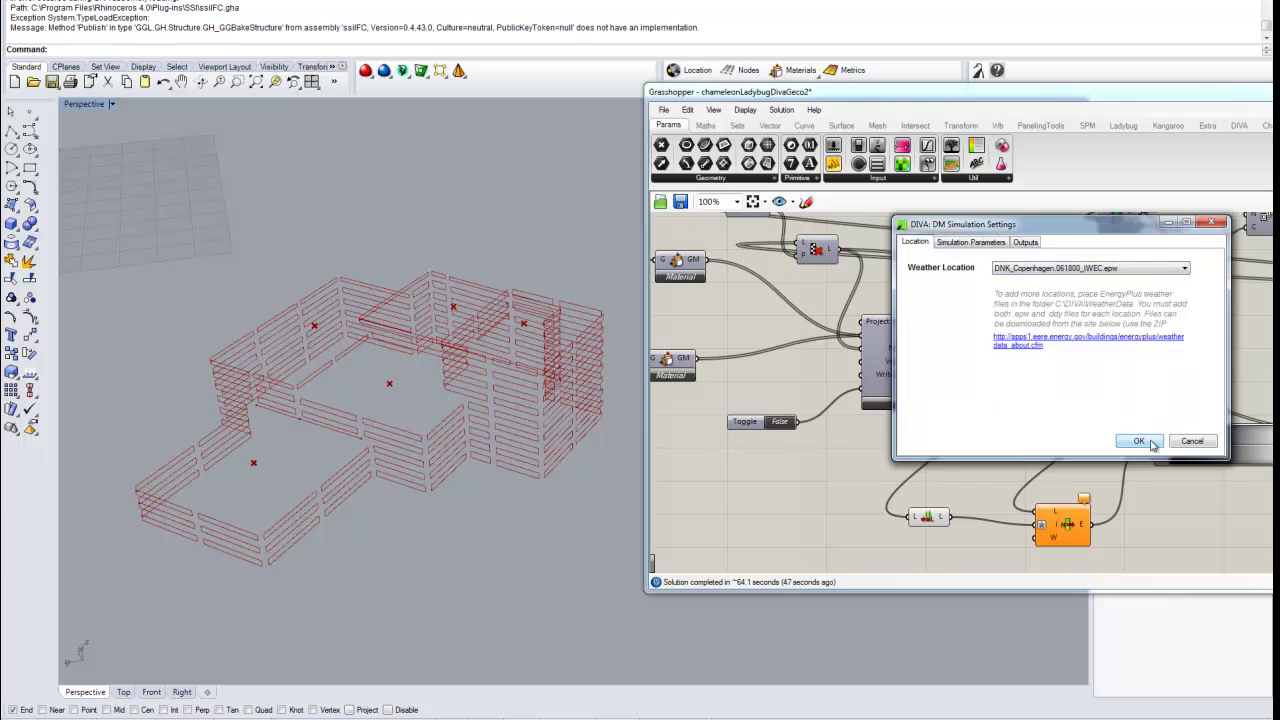
pyautogui.click(1139, 441)
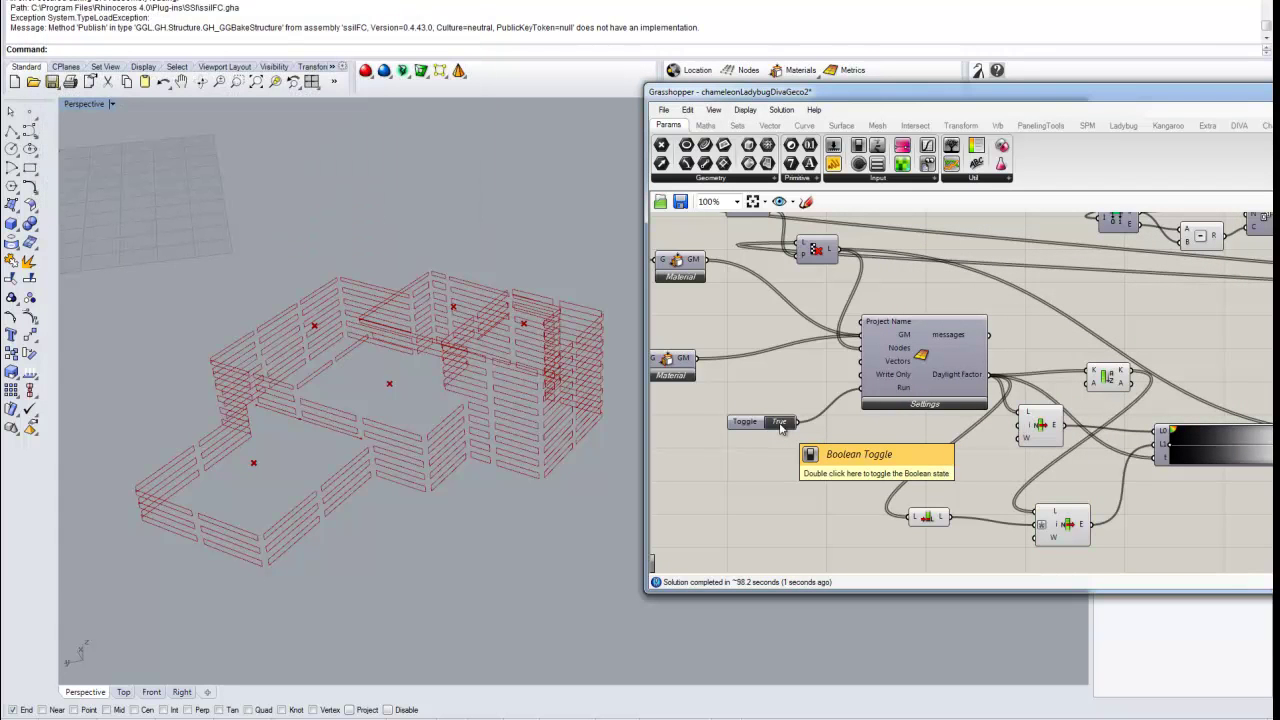
# - Turn on the preview of the DIVA daylight factor points and inspect them in the Rhino model
pyautogui.moveTo(1058, 418); pyautogui.dragTo(715, 381, button='right')
pyautogui.click(1047, 403)
pyautogui.middleClick(1047, 403)
pyautogui.click(1050, 460)
pyautogui.click(1058, 466)
pyautogui.moveTo(351, 468); pyautogui.dragTo(580, 465, button='right')
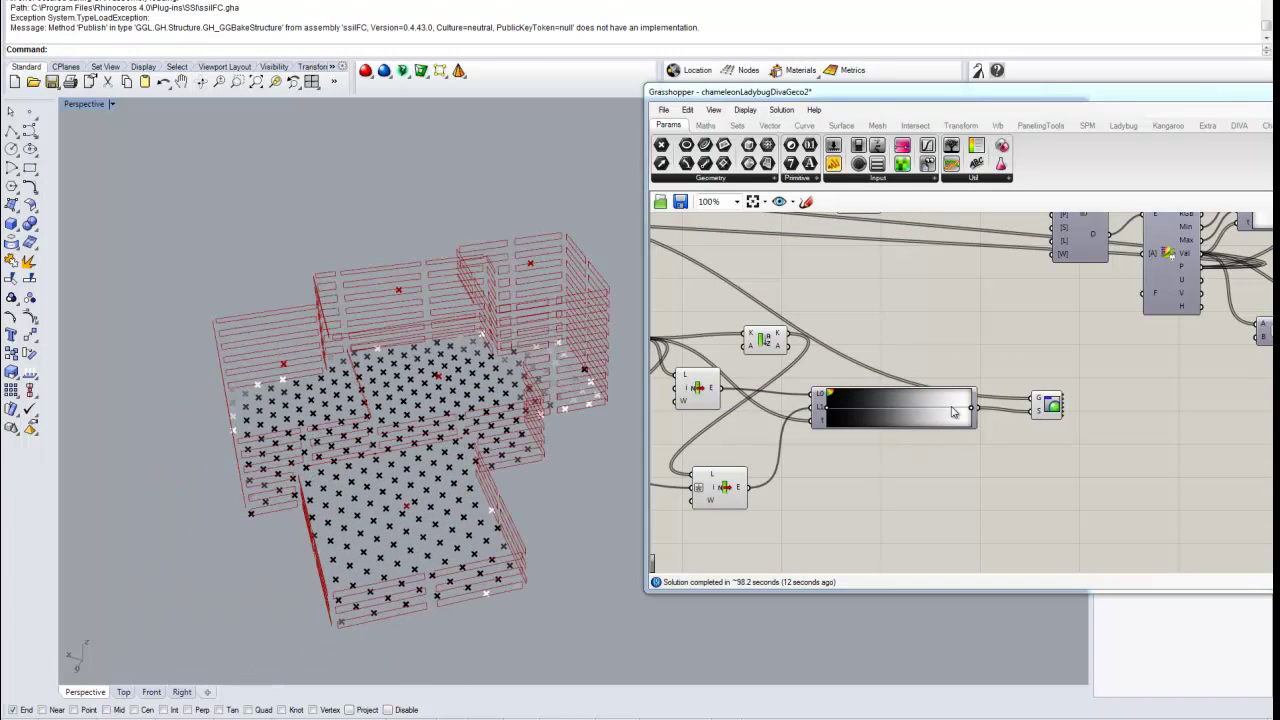
pyautogui.moveTo(970, 412)
pyautogui.mouseDown()
pyautogui.moveTo(808, 420)
pyautogui.moveTo(983, 408)
pyautogui.mouseUp()
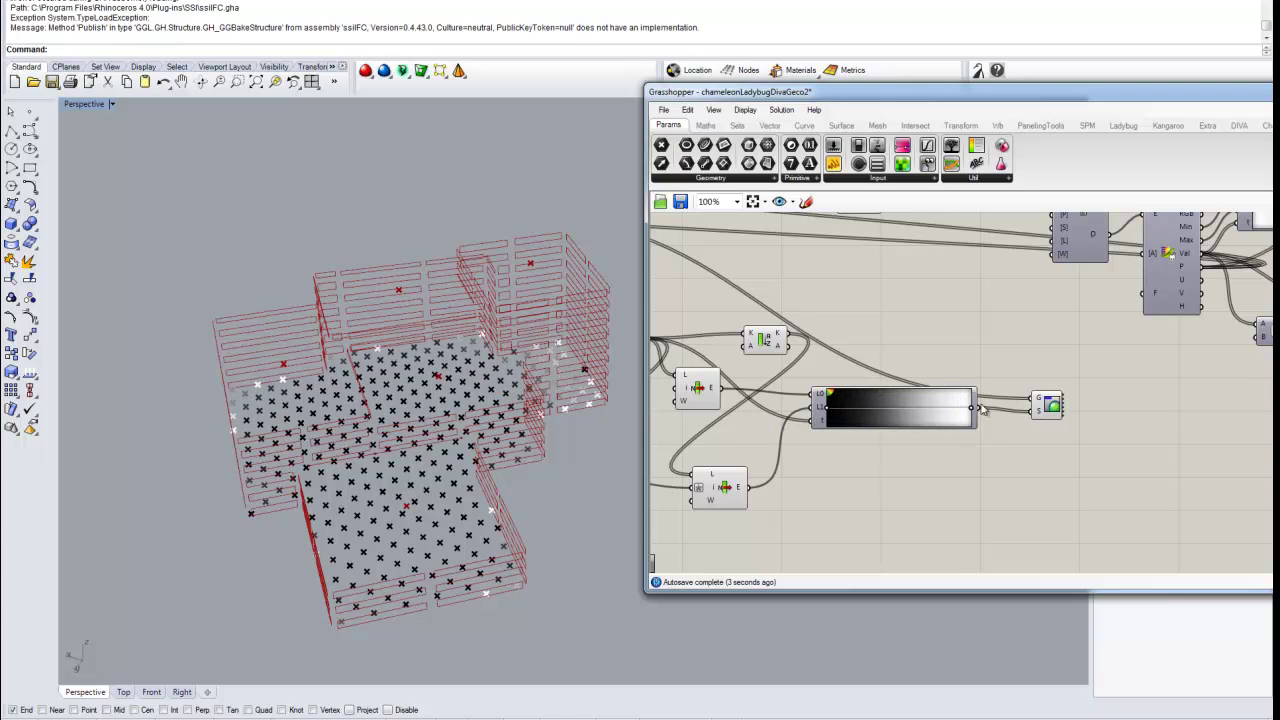
# - Turn off the preview of the DIVA daylight factor points
pyautogui.click(1052, 408)
pyautogui.middleClick(1049, 407)
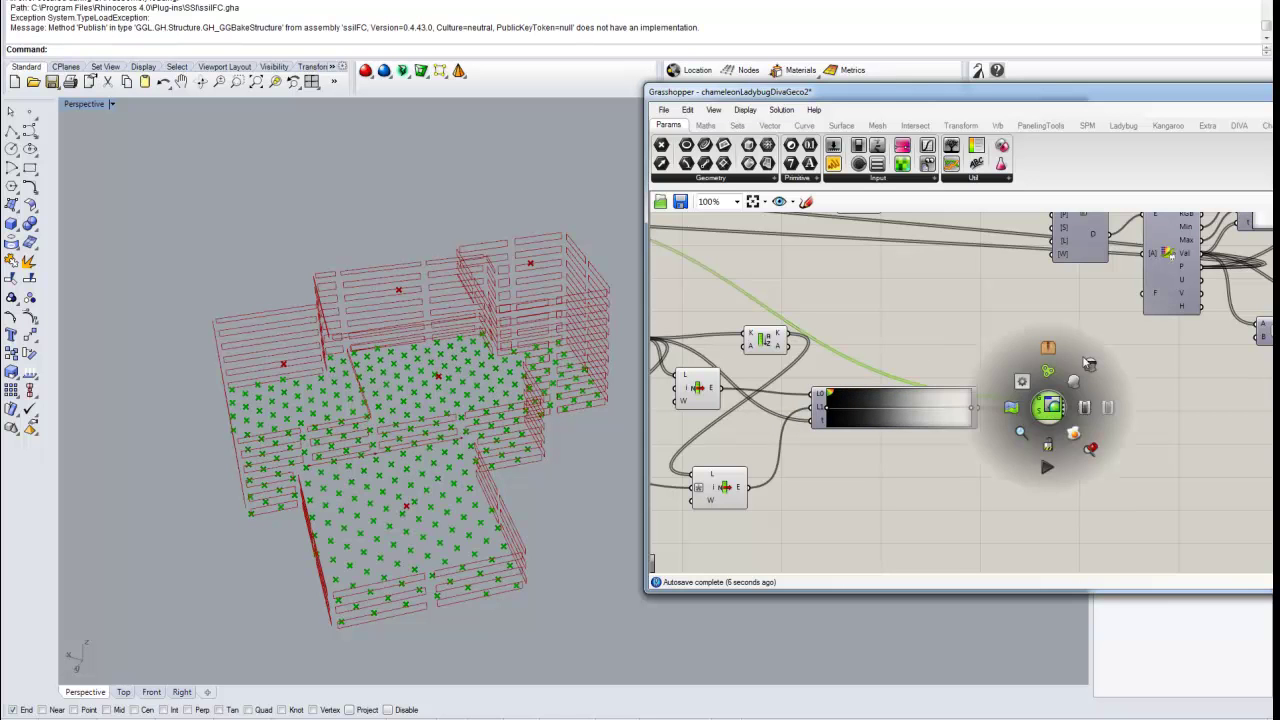
pyautogui.click(1076, 376)
# - Review the Viper component's location, occupancy, simulation parameters and outputs, accept the settings, and set its run toggle to True
pyautogui.moveTo(963, 487); pyautogui.dragTo(1034, 429, button='right')
pyautogui.scroll(-2, 1034, 429)
pyautogui.moveTo(858, 503); pyautogui.dragTo(1006, 312, button='right')
pyautogui.scroll(1, 940, 457)
pyautogui.click(954, 435)
pyautogui.moveTo(1011, 218); pyautogui.dragTo(900, 227)
pyautogui.click(834, 242)
pyautogui.click(904, 246)
pyautogui.click(960, 246)
pyautogui.moveTo(1106, 324)
pyautogui.mouseDown()
pyautogui.moveTo(1108, 339)
pyautogui.moveTo(1106, 322)
pyautogui.mouseUp()
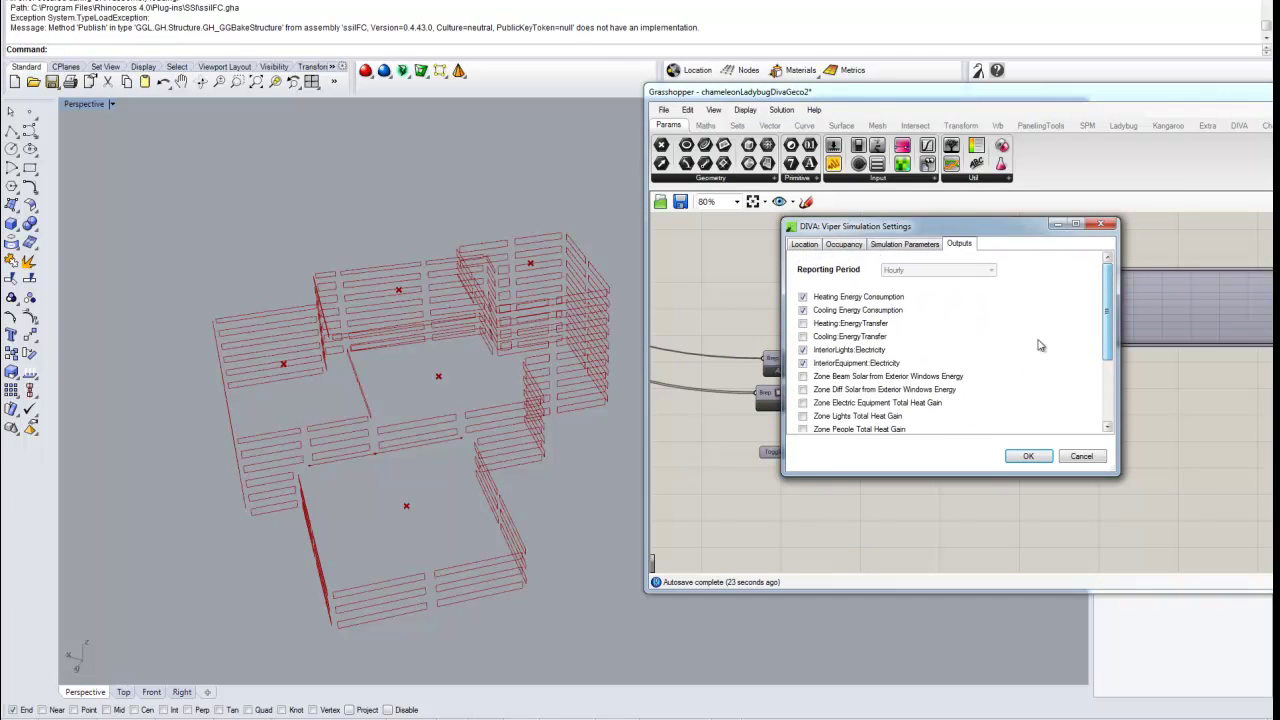
pyautogui.click(843, 244)
pyautogui.click(904, 244)
pyautogui.click(1028, 456)
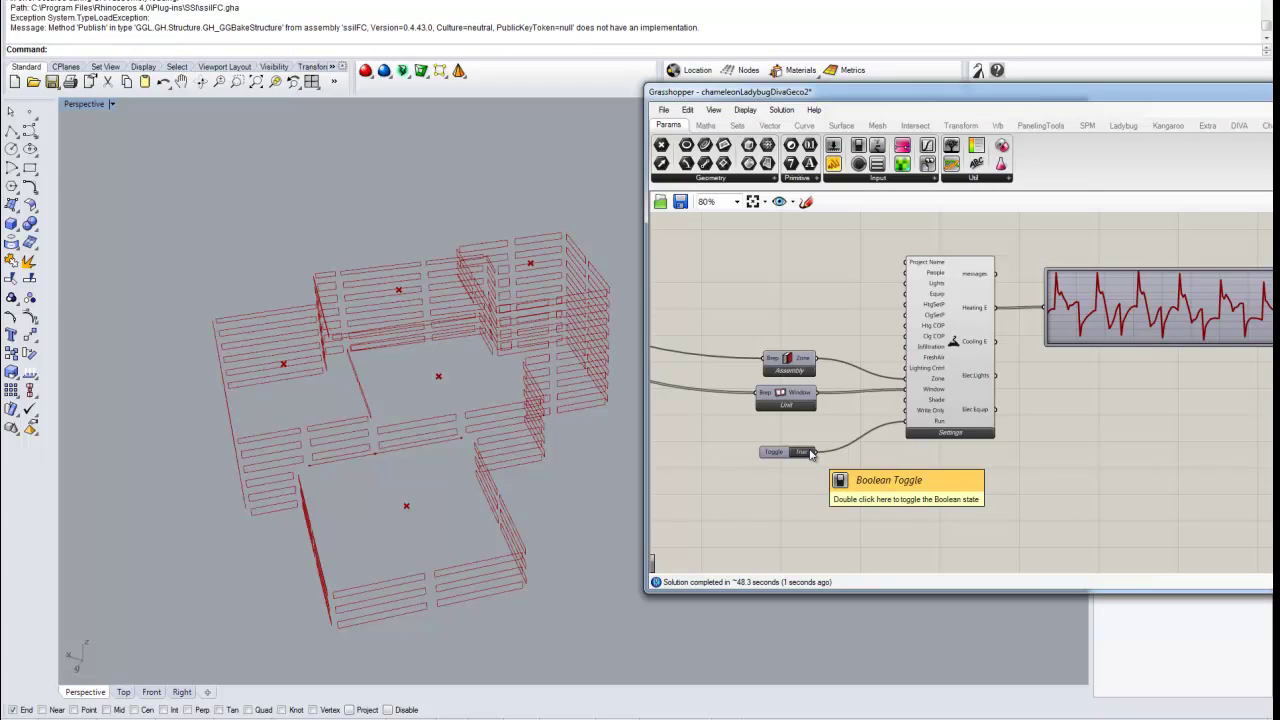
# - Duplicate the heating energy graph below the original and connect the copy to Viper's Cooling E output
pyautogui.moveTo(1082, 369); pyautogui.dragTo(857, 360, button='right')
pyautogui.click(889, 316)
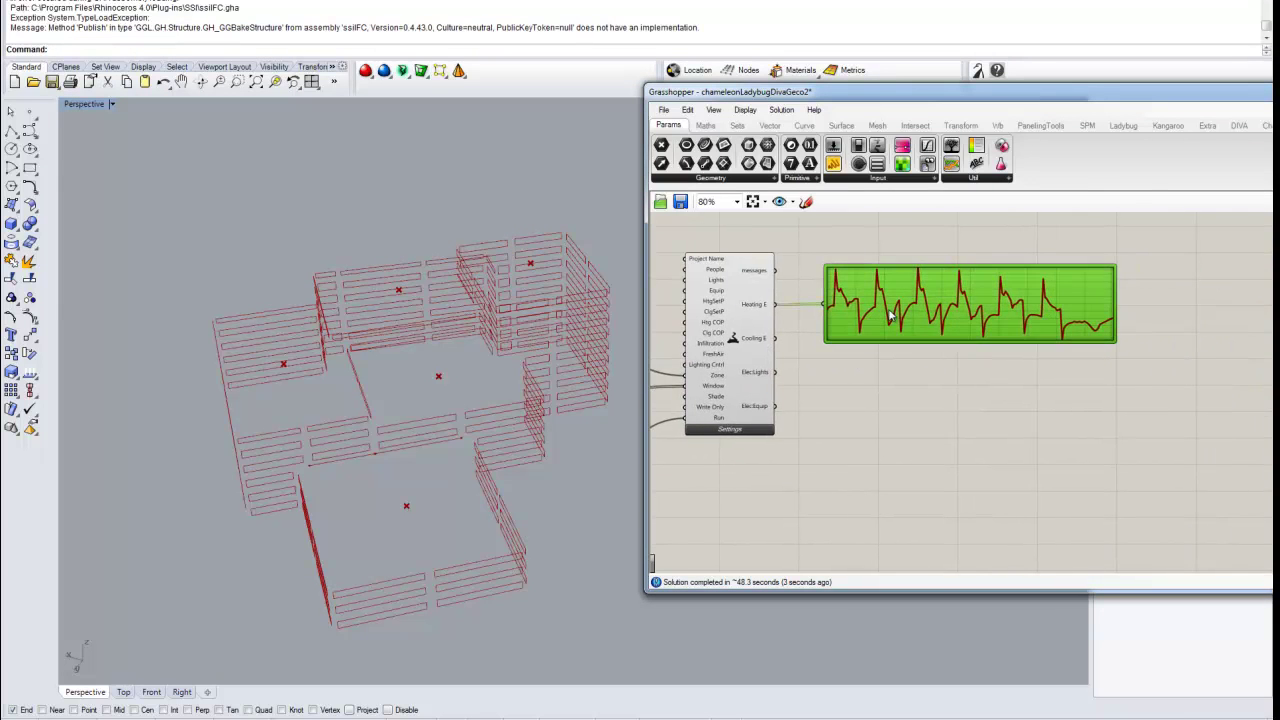
pyautogui.keyDown('alt'); pyautogui.moveTo(850, 316); pyautogui.dragTo(776, 338); pyautogui.keyUp('alt')
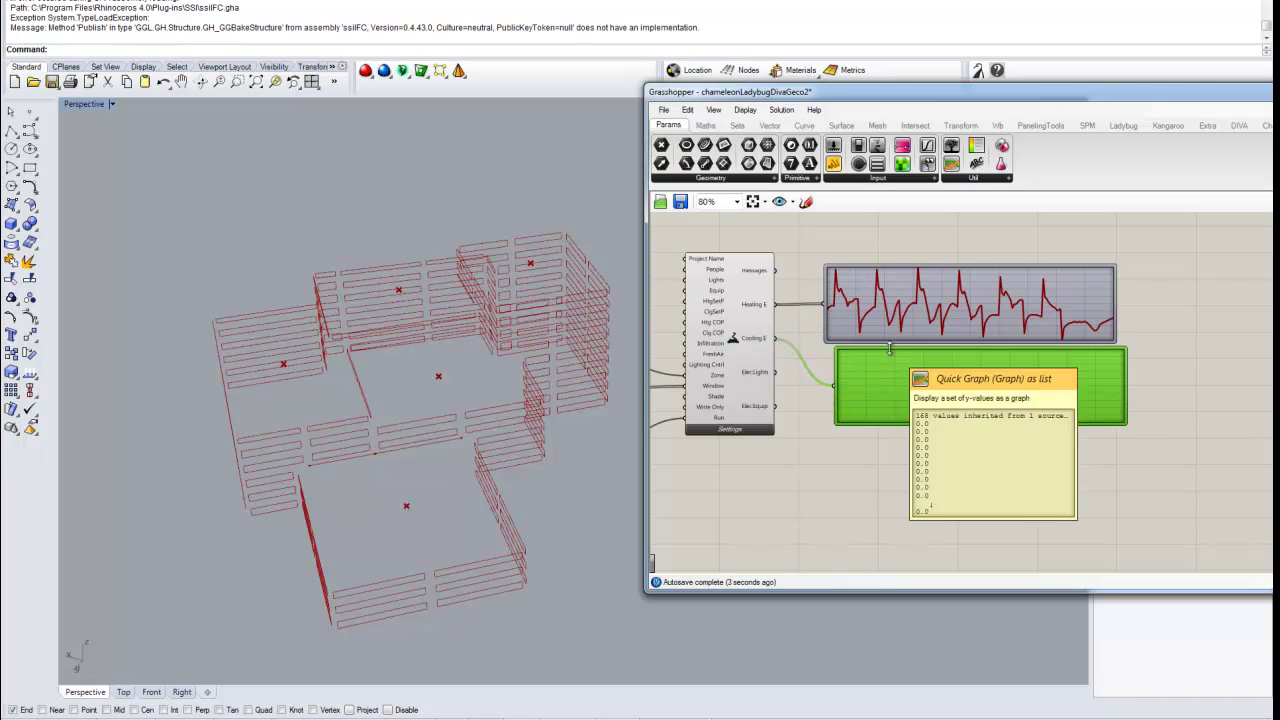
pyautogui.moveTo(893, 350); pyautogui.dragTo(879, 355)
# - Set the Viper simulation's RunPeriod to Summer Extreme Day and rerun the simulation
pyautogui.click(745, 431)
pyautogui.click(1019, 234)
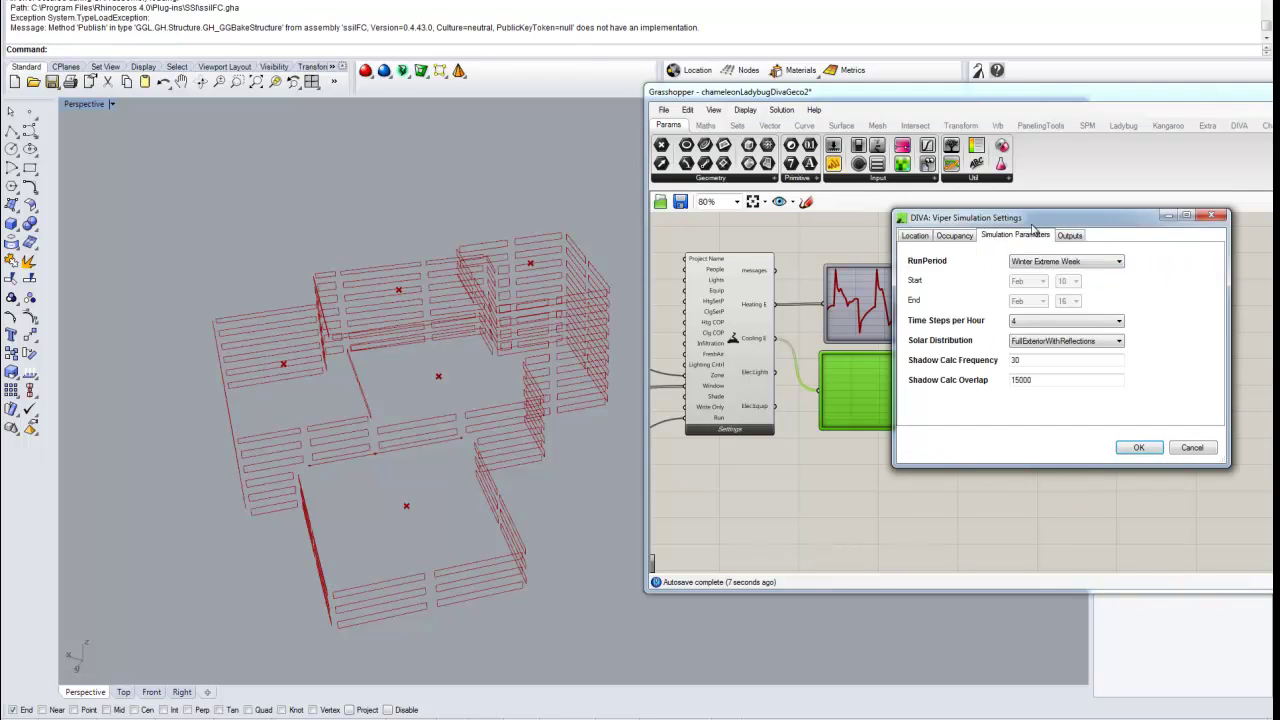
pyautogui.moveTo(1000, 216); pyautogui.dragTo(322, 178)
pyautogui.click(397, 223)
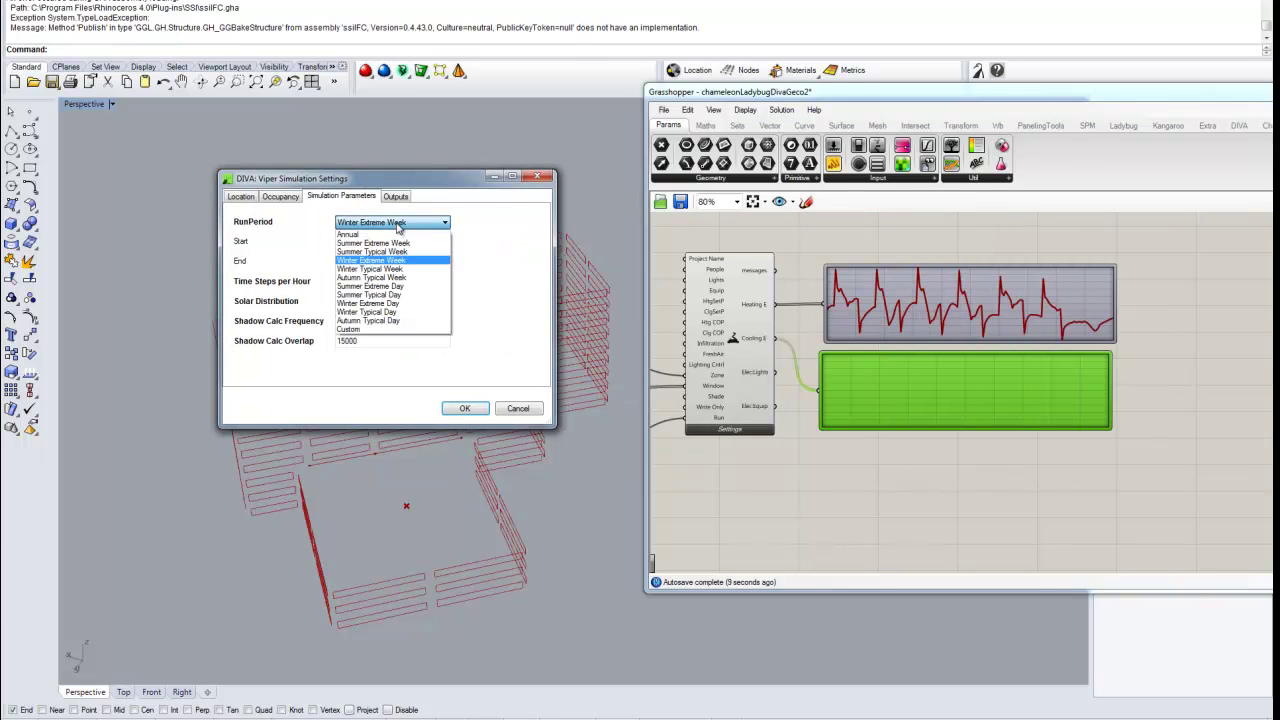
pyautogui.click(372, 286)
pyautogui.click(464, 408)
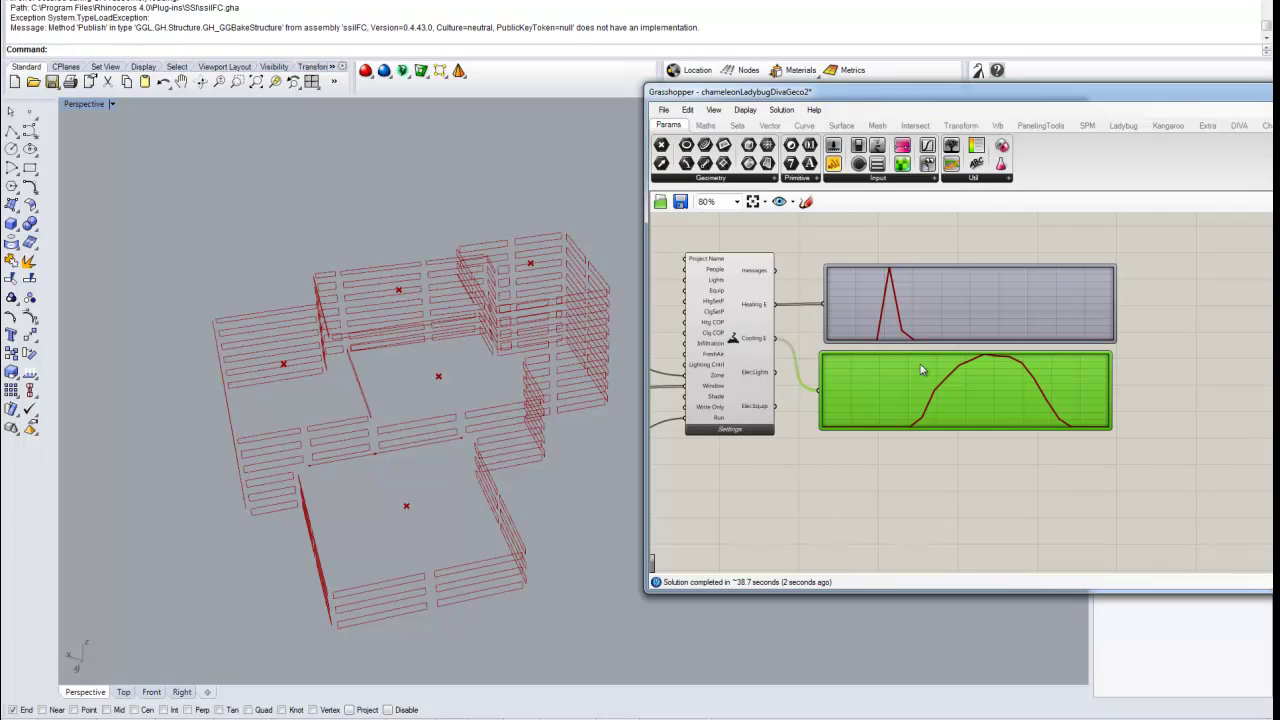
# - Set the Ladybug weather file toggle to True and load DNK_Copenhagen.061800_IWEC.epw from its folder on the Desktop
pyautogui.scroll(-6, 716, 486)
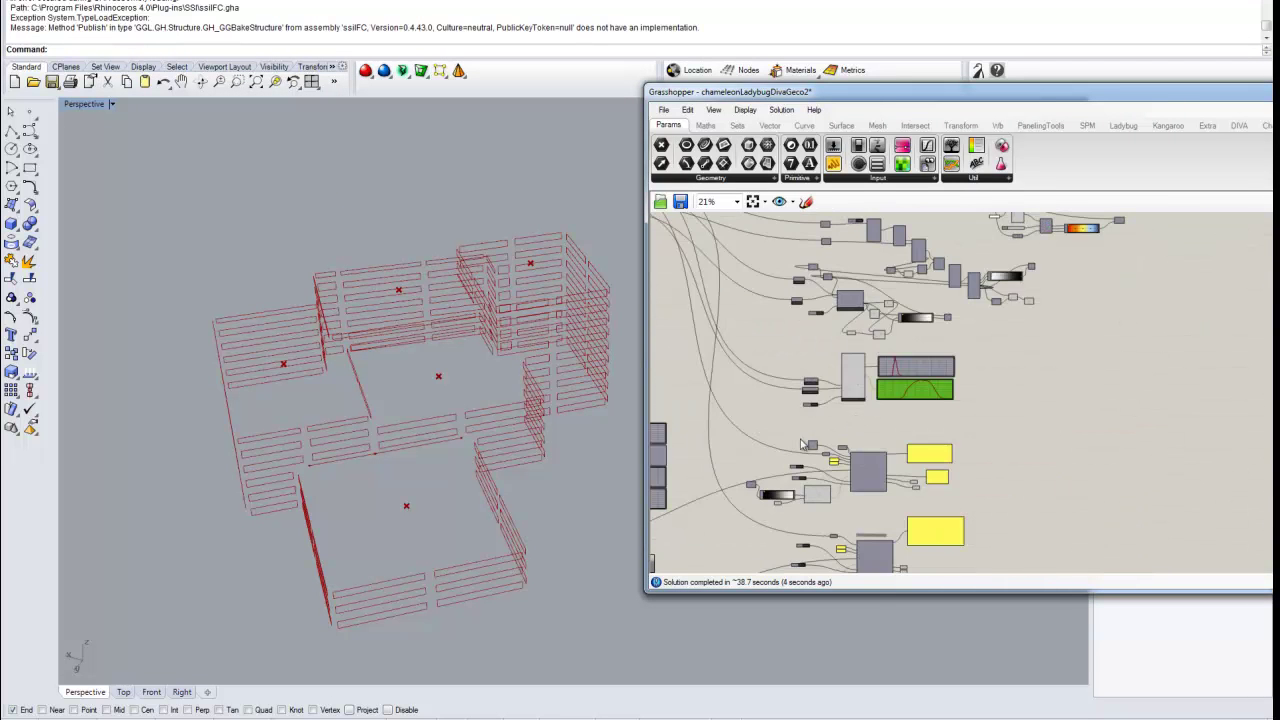
pyautogui.scroll(6, 777, 431)
pyautogui.moveTo(757, 429); pyautogui.dragTo(971, 563, button='right')
pyautogui.moveTo(790, 560); pyautogui.dragTo(754, 388, button='right')
pyautogui.doubleClick(742, 416)
pyautogui.click(470, 271)
pyautogui.doubleClick(950, 301)
pyautogui.doubleClick(677, 282)
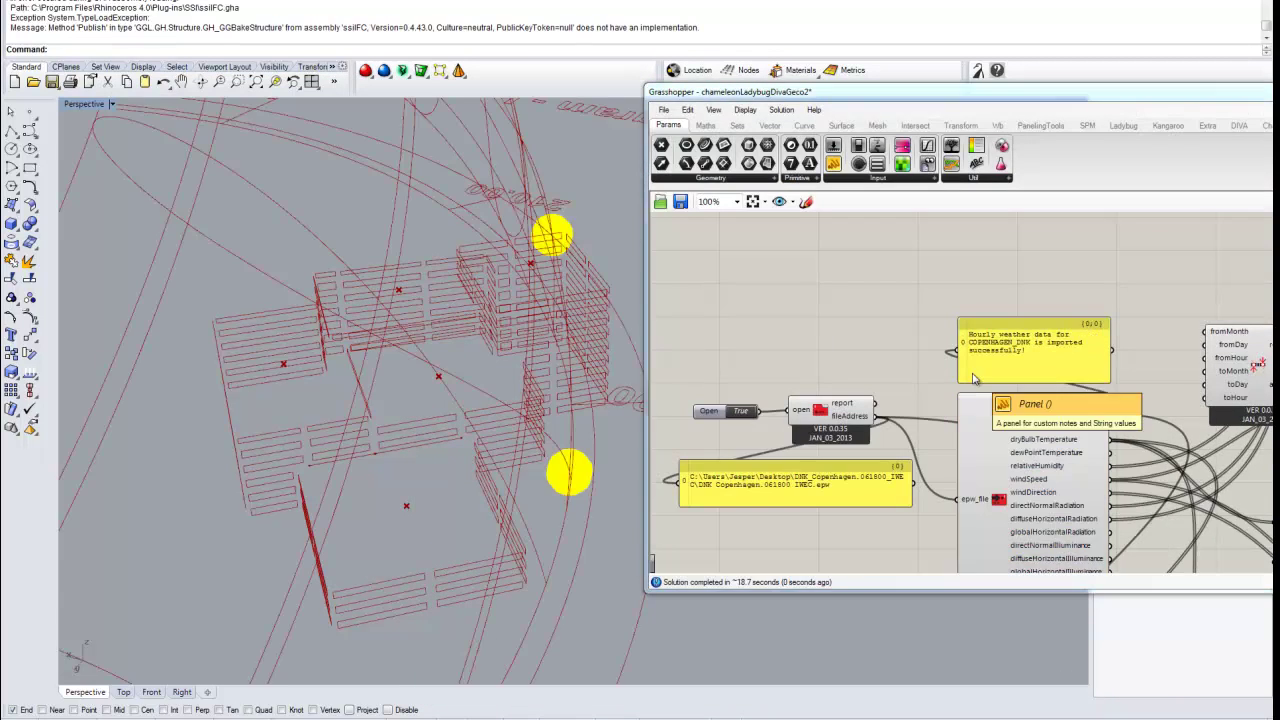
# - Enable the viewport preview of the two parameters holding the 3D chart's graphMesh and legend outputs
pyautogui.scroll(-3, 893, 266)
pyautogui.moveTo(1166, 296); pyautogui.dragTo(882, 410, button='right')
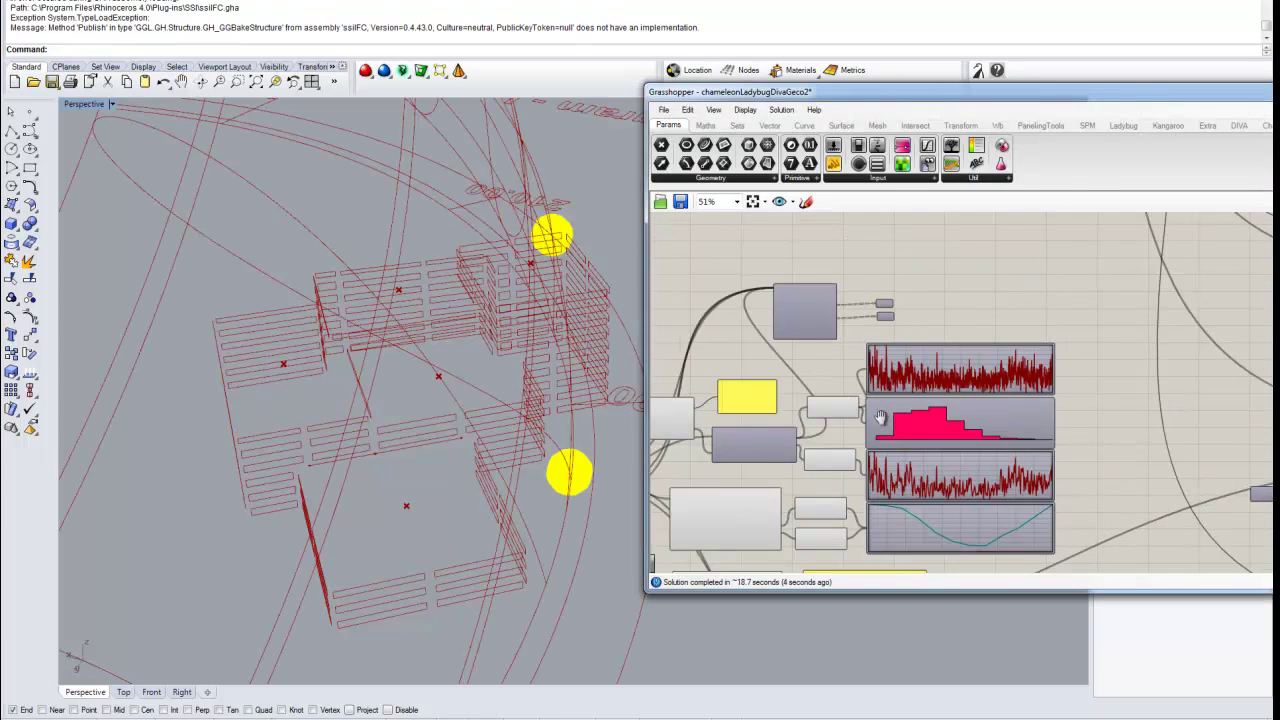
pyautogui.scroll(4, 908, 318)
pyautogui.moveTo(888, 243); pyautogui.dragTo(814, 335)
pyautogui.middleClick(842, 281)
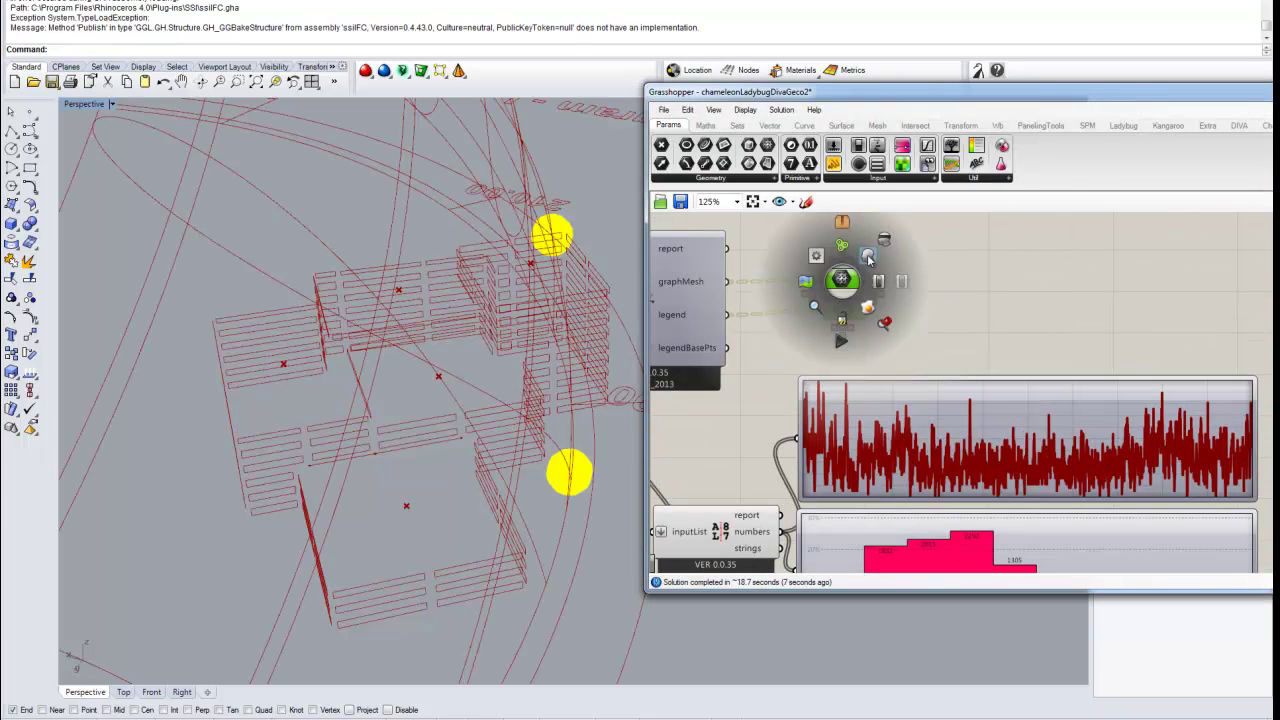
pyautogui.click(869, 258)
# - Examine the 3D hourly weather data charts beside the building in Rhino's perspective view, including the Direct Normal Radiation chart
pyautogui.click(594, 199)
pyautogui.scroll(-12, 472, 346)
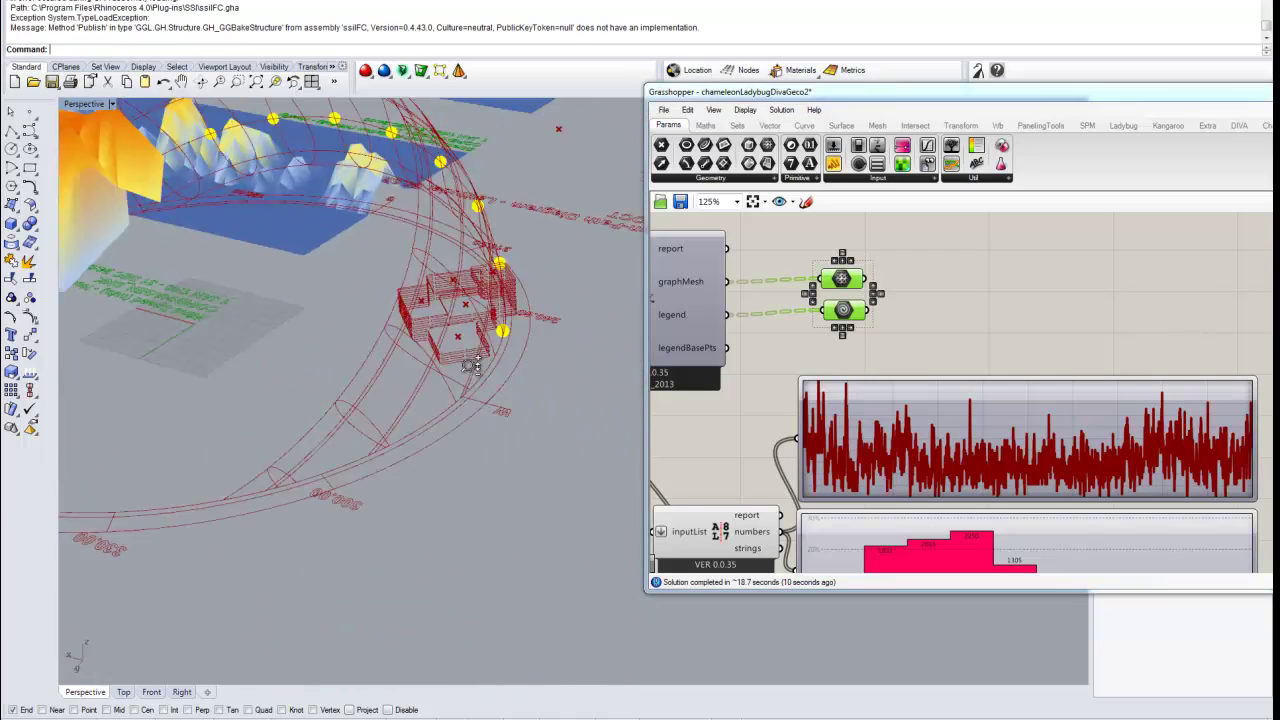
pyautogui.keyDown('shift'); pyautogui.moveTo(366, 314); pyautogui.dragTo(598, 550, button='right'); pyautogui.keyUp('shift')
pyautogui.moveTo(280, 340); pyautogui.dragTo(804, 366, button='right')
pyautogui.keyDown('shift'); pyautogui.moveTo(566, 529); pyautogui.dragTo(214, 284, button='right'); pyautogui.keyUp('shift')
pyautogui.keyDown('ctrl'); pyautogui.moveTo(551, 388); pyautogui.dragTo(517, 418, button='right'); pyautogui.keyUp('ctrl')
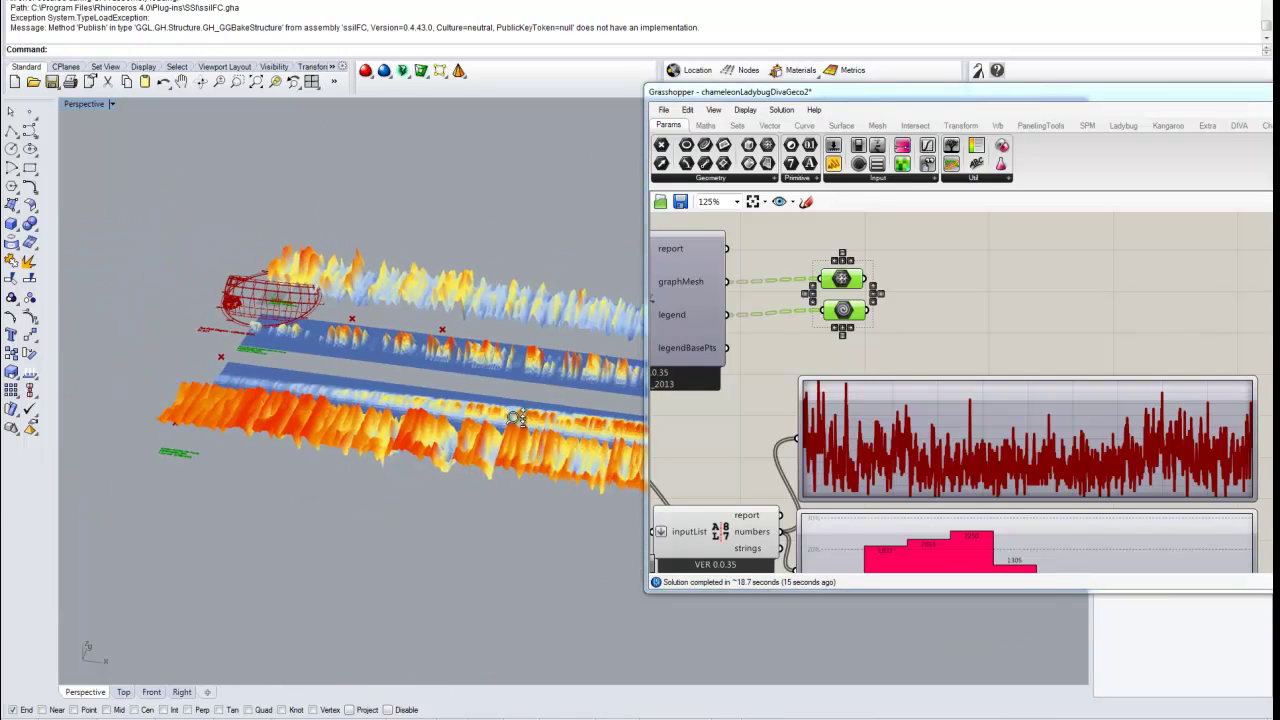
pyautogui.scroll(8, 300, 380)
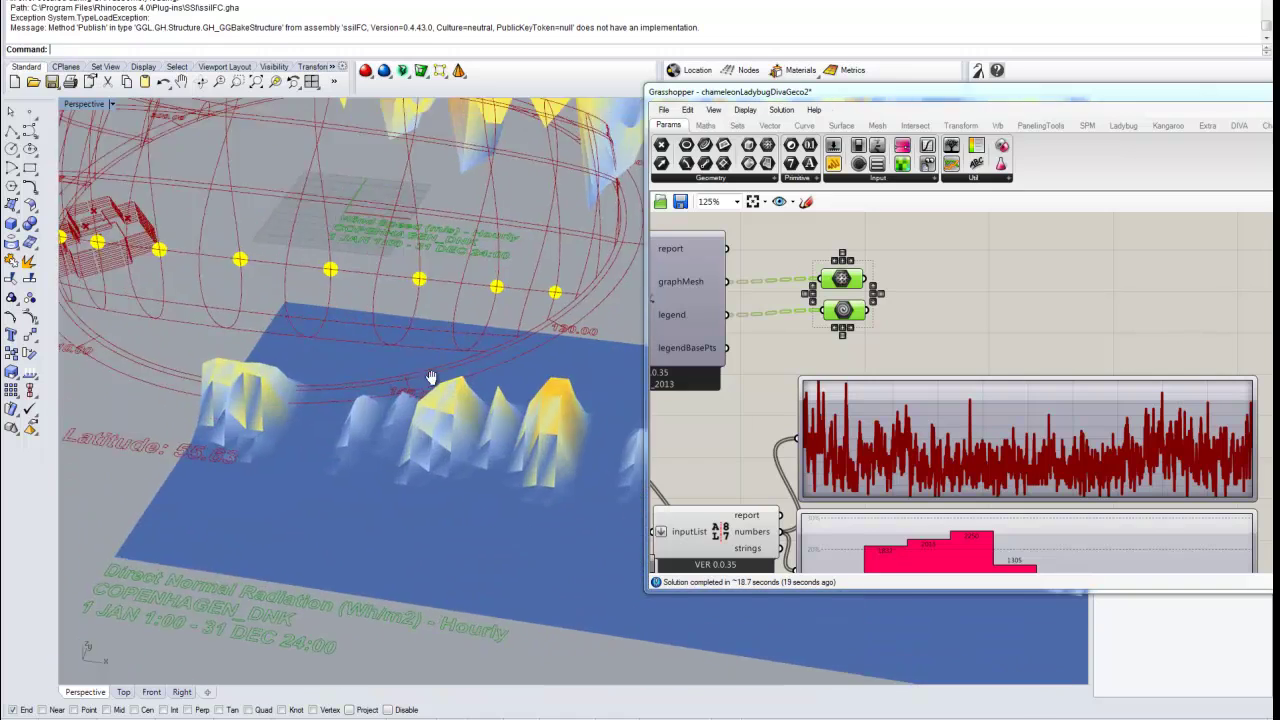
pyautogui.scroll(3, 290, 398)
# - Run the Ladybug sunlight hours analysis by setting its runIt toggle to True
pyautogui.click(963, 306)
pyautogui.moveTo(911, 312); pyautogui.dragTo(977, 432, button='right')
pyautogui.scroll(2, 848, 388)
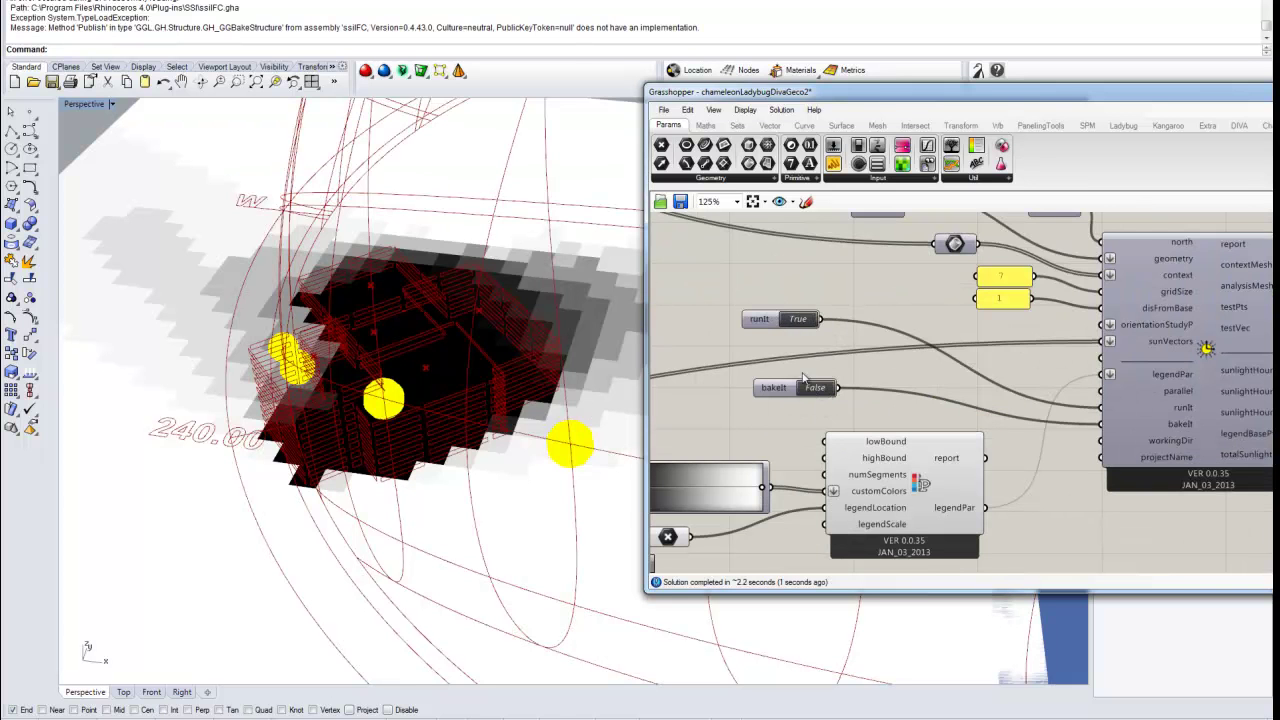
# - Enable the viewport preview of the "Walls without windows" component to display the building over the shadow mesh
pyautogui.moveTo(785, 282); pyautogui.dragTo(894, 400, button='right')
pyautogui.scroll(-6, 894, 400)
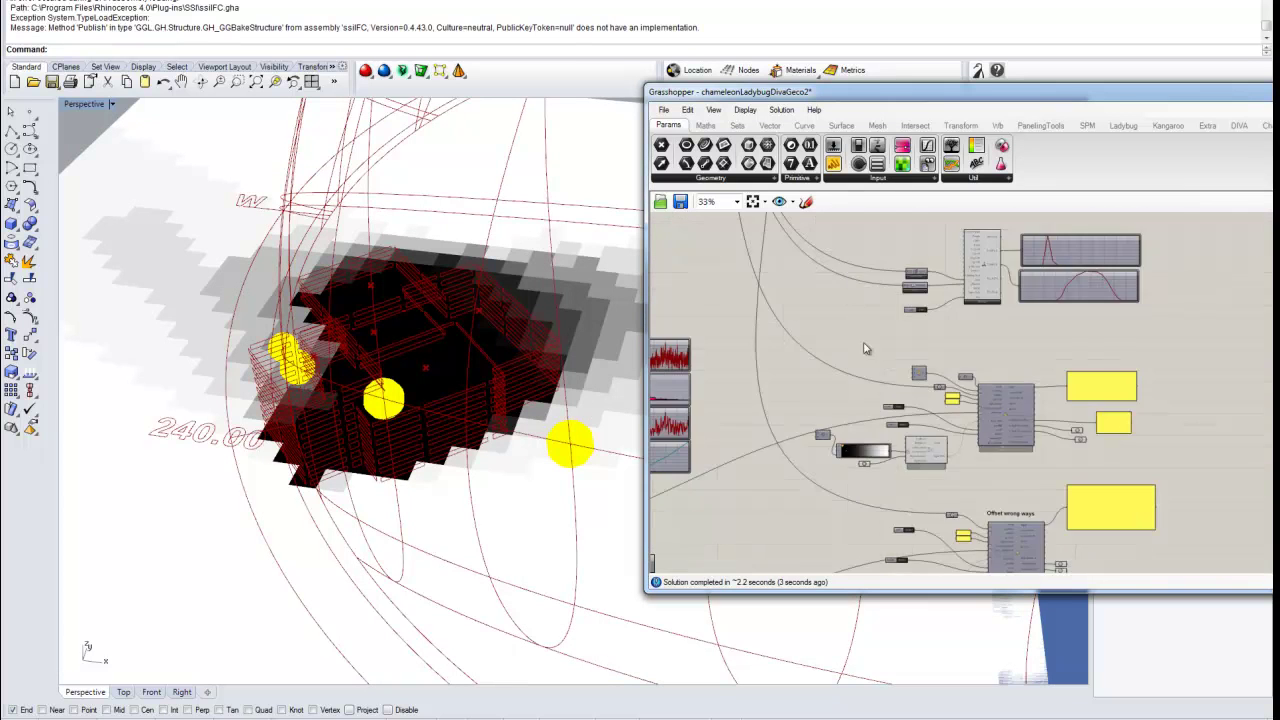
pyautogui.moveTo(851, 286); pyautogui.dragTo(990, 524, button='right')
pyautogui.scroll(2, 810, 285)
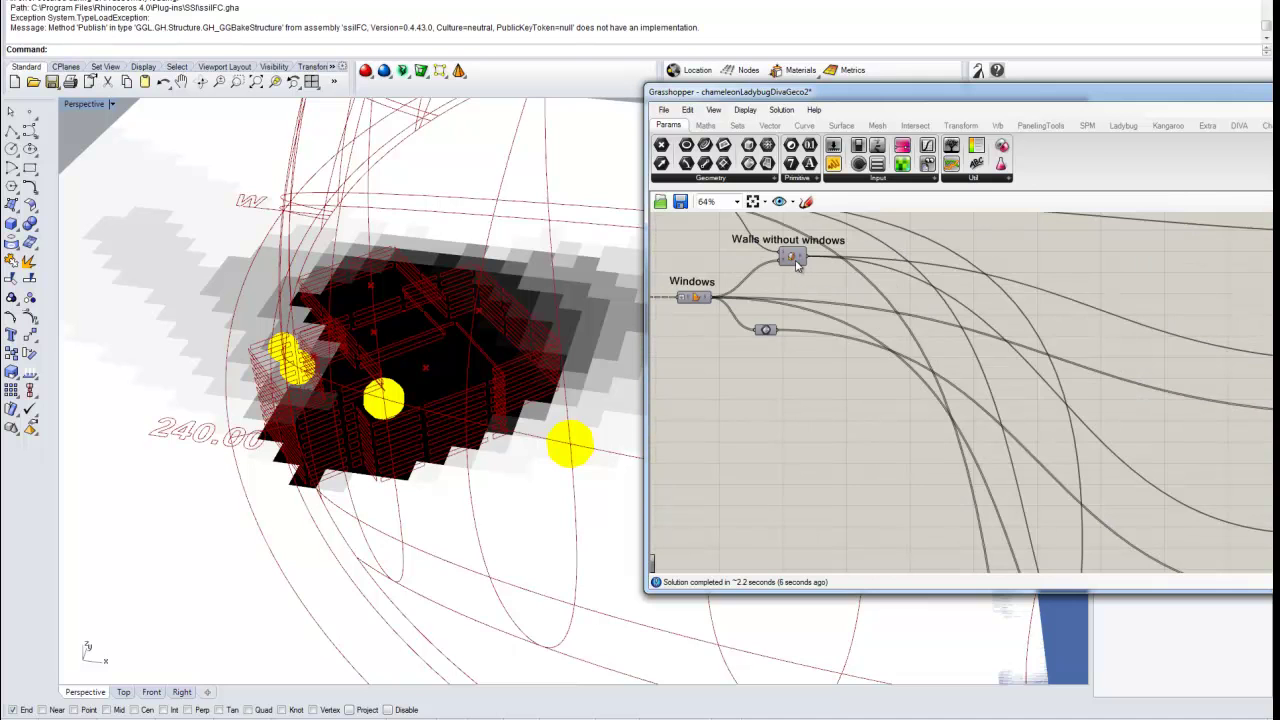
pyautogui.click(797, 263)
pyautogui.middleClick(797, 264)
pyautogui.click(822, 256)
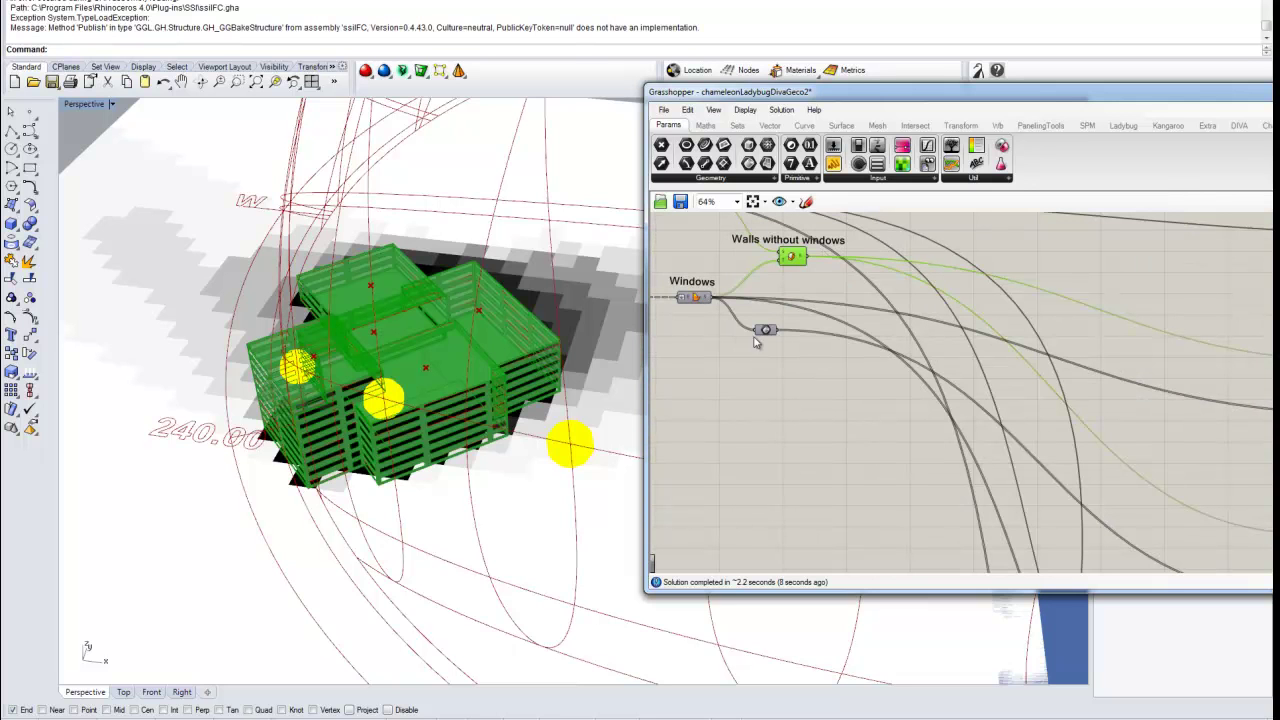
# - Set the sunpath component's Month slider to 6 so the sun positions and shadow study are recalculated
pyautogui.moveTo(1199, 99); pyautogui.dragTo(1037, 101)
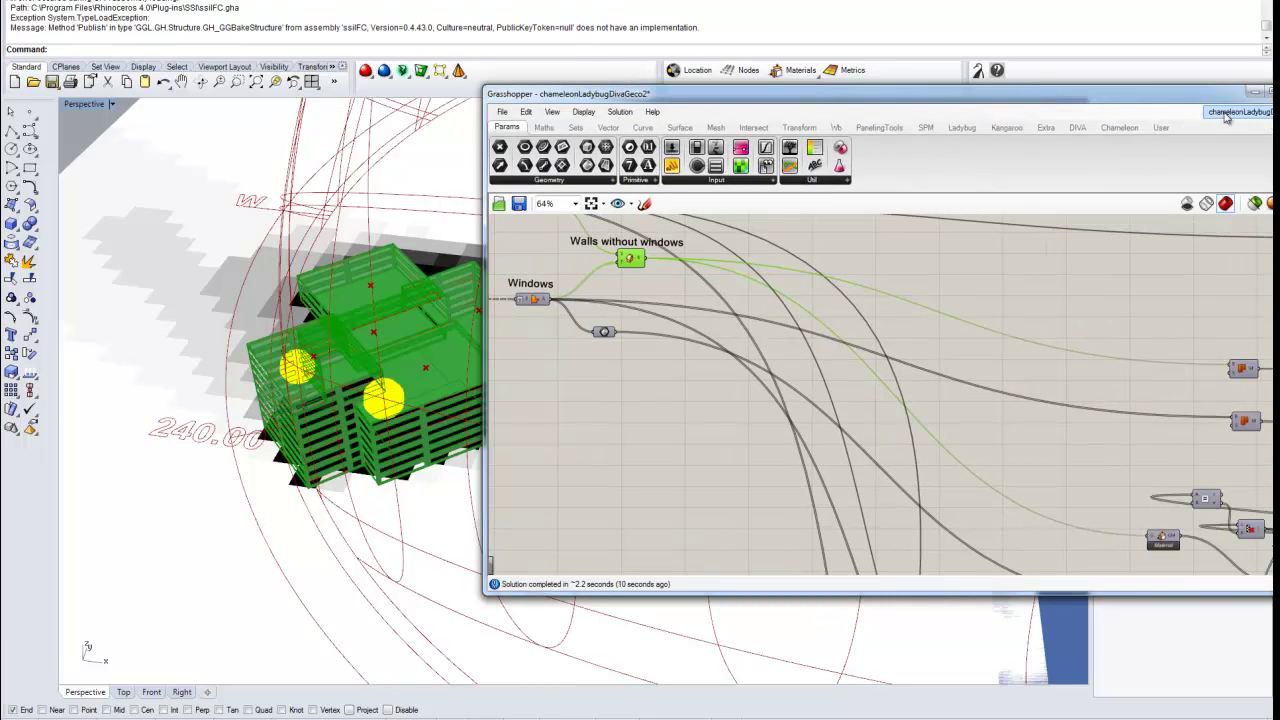
pyautogui.moveTo(860, 379); pyautogui.dragTo(1024, 352, button='right')
pyautogui.scroll(-5, 851, 320)
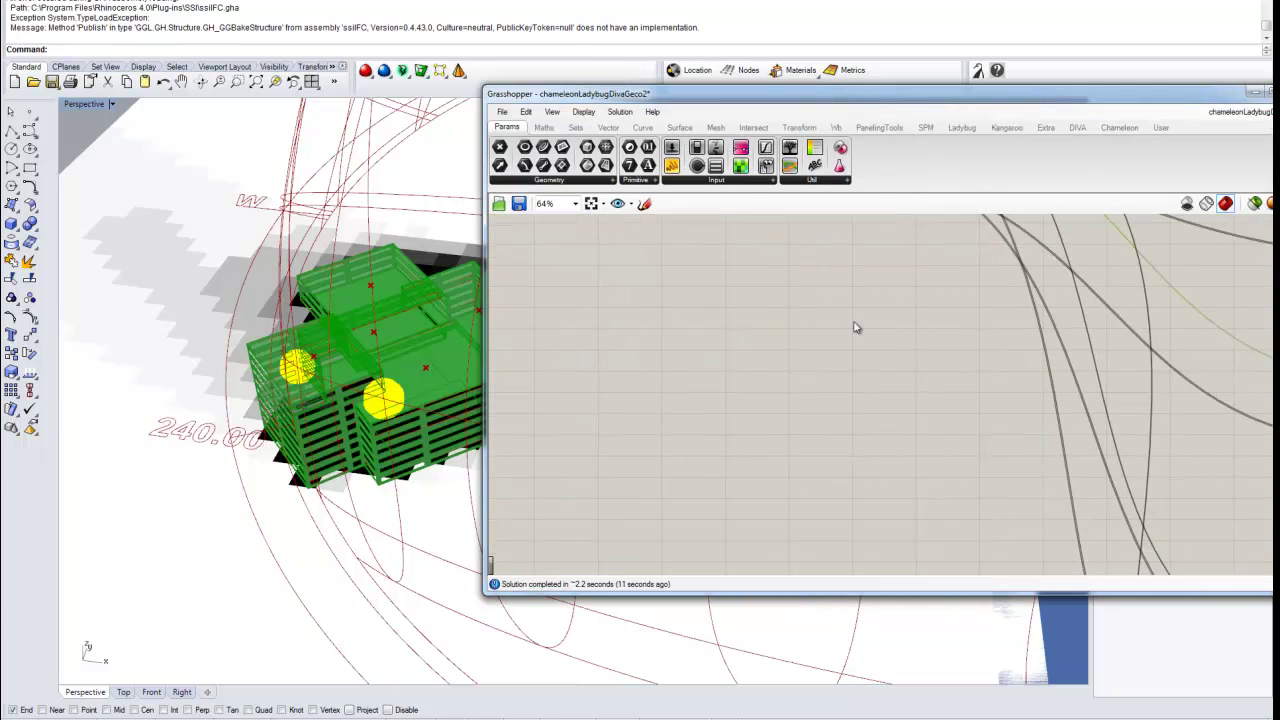
pyautogui.scroll(7, 828, 300)
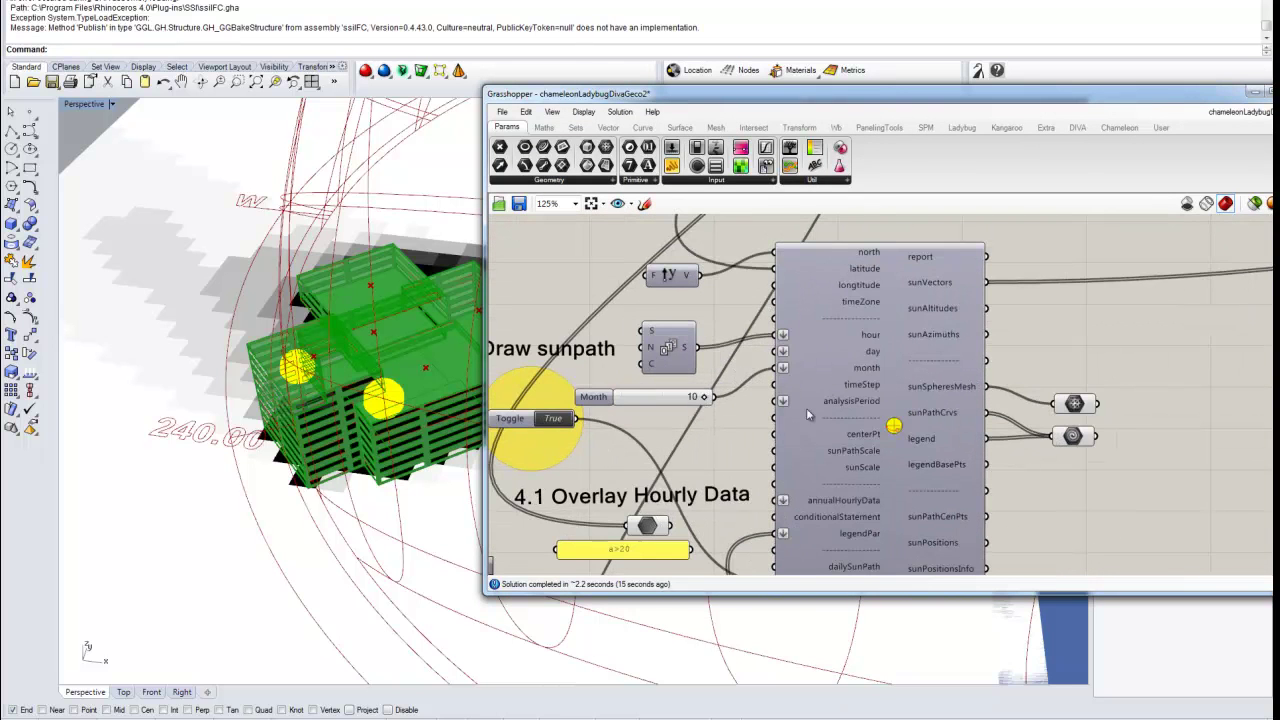
pyautogui.click(658, 400)
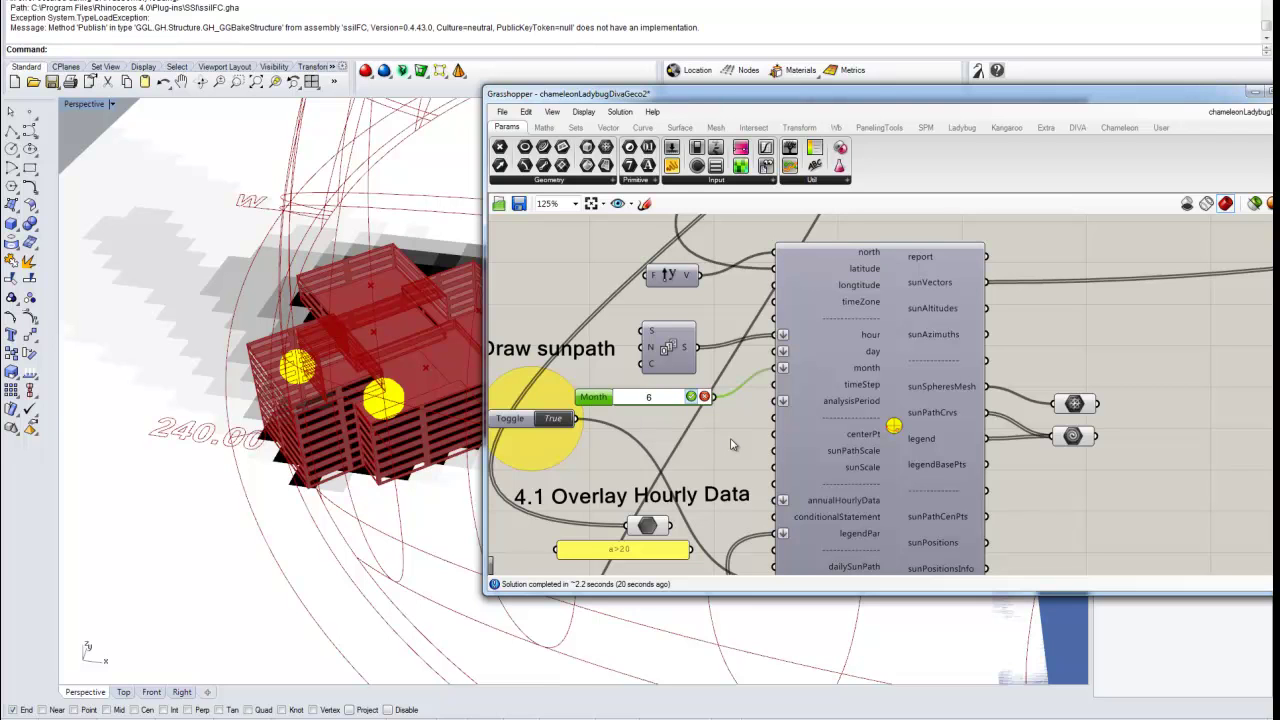
pyautogui.press('Return')
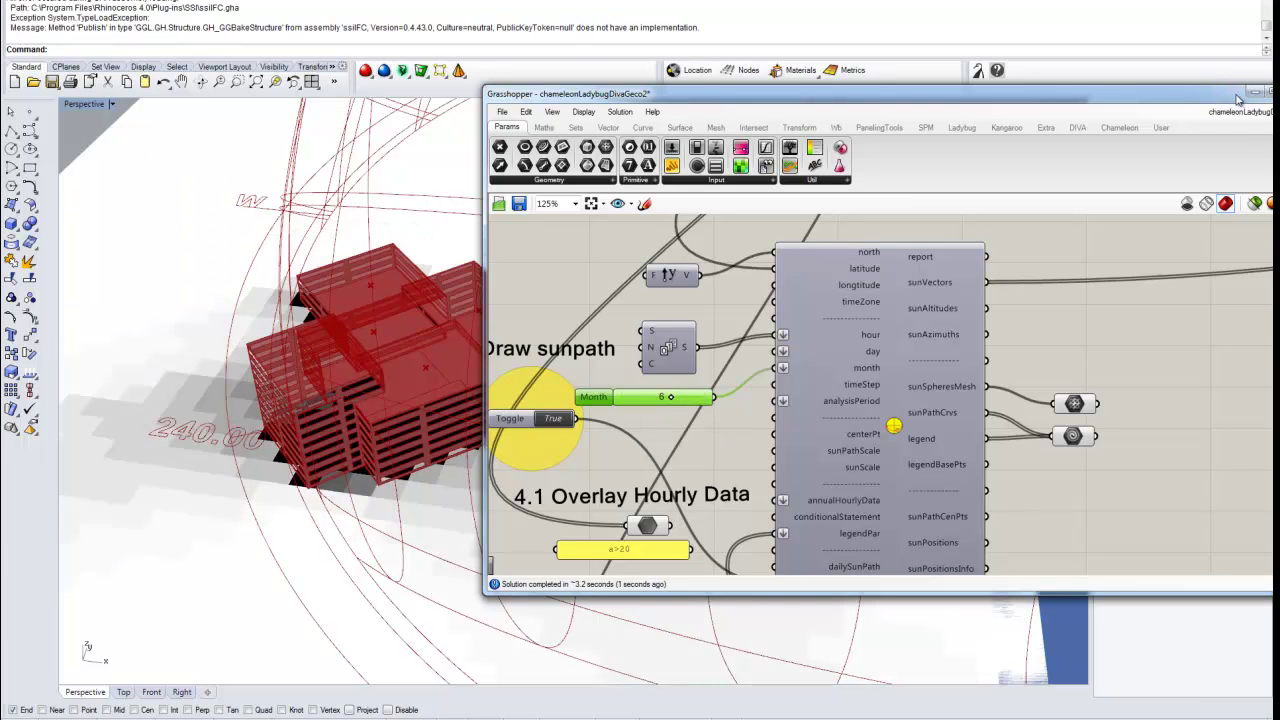
# - View the building's shadows in Rhino, then set the sunlight hours analysis gridSize panel to 14
pyautogui.click(1253, 93)
pyautogui.moveTo(714, 300); pyautogui.dragTo(577, 323, button='right')
pyautogui.scroll(-4, 577, 322)
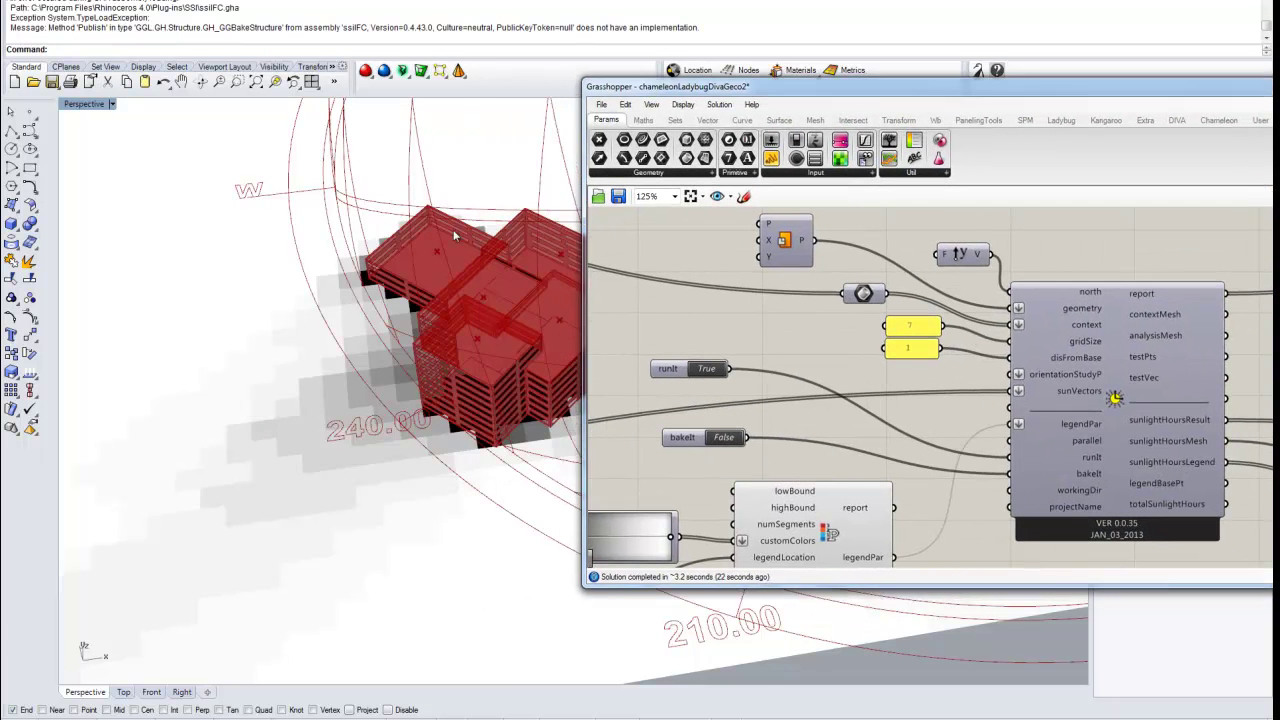
pyautogui.doubleClick(912, 326)
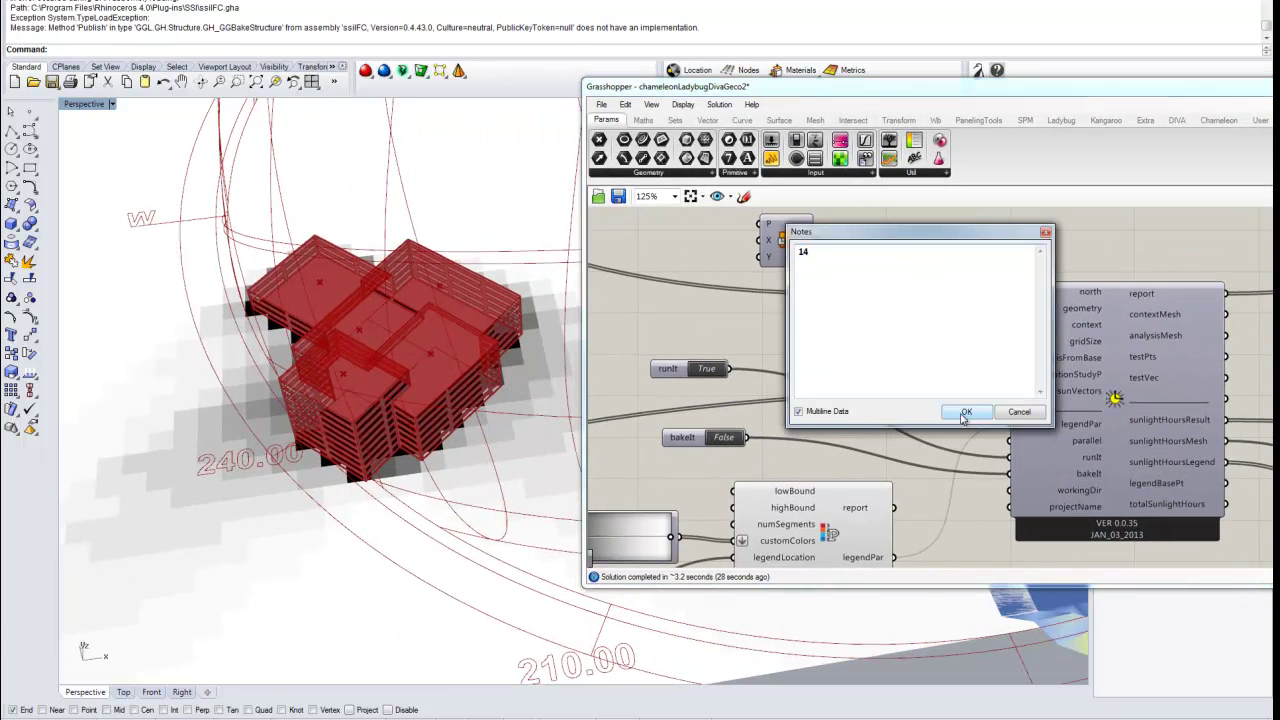
pyautogui.click(964, 412)
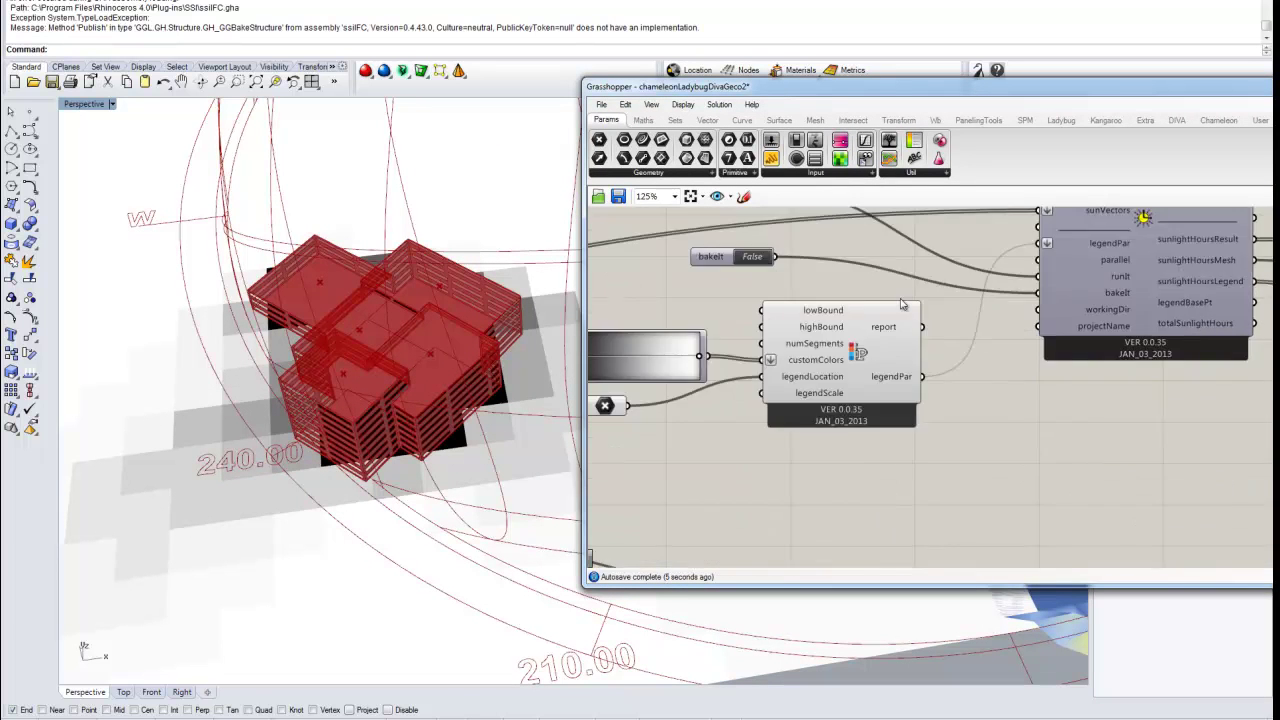